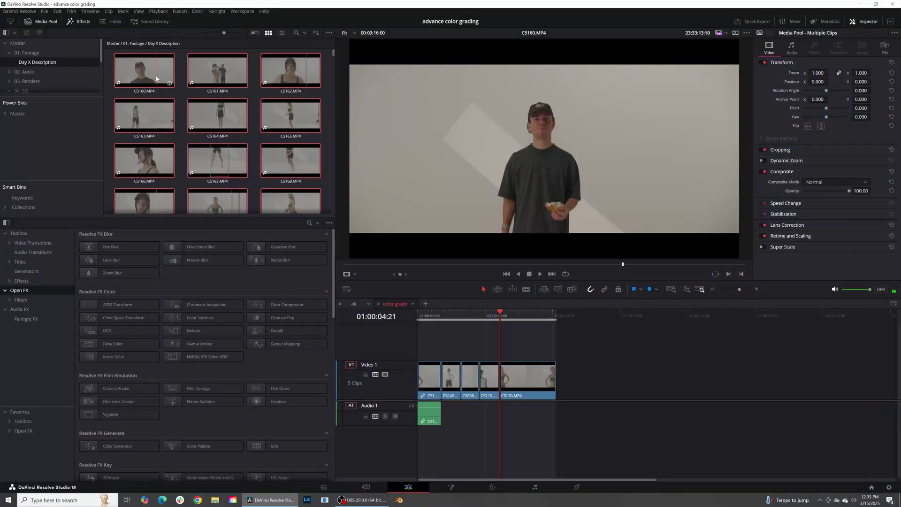
Step: Select all clips in the Day X Description bin and check their assigned Input Color Space
right_click(155, 81)
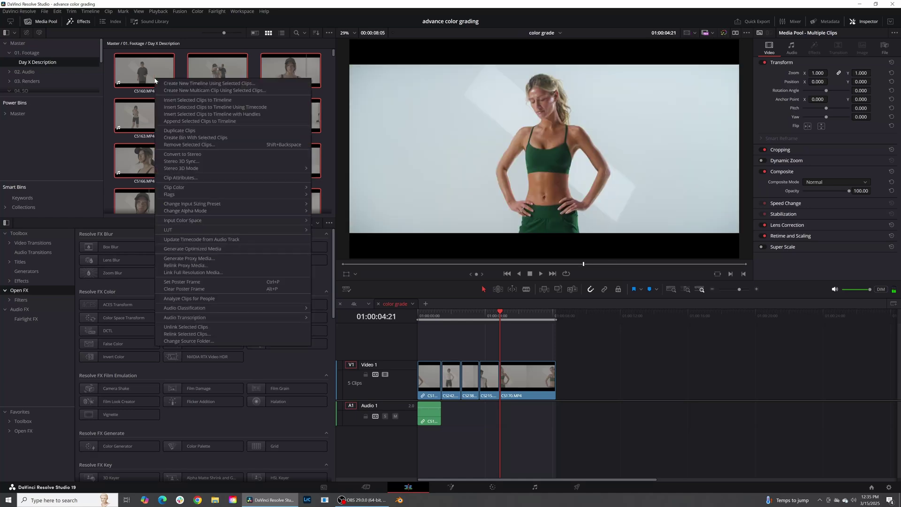
left_click(156, 79)
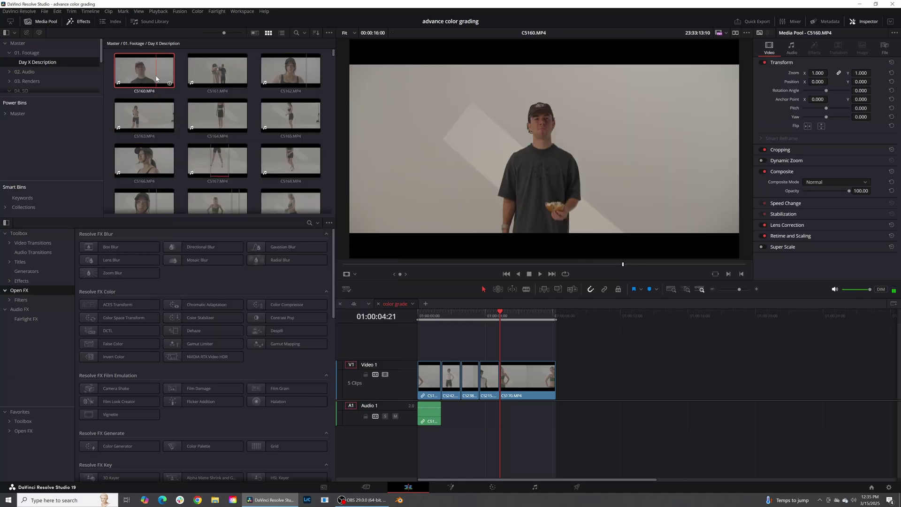
key("ctrl+a")
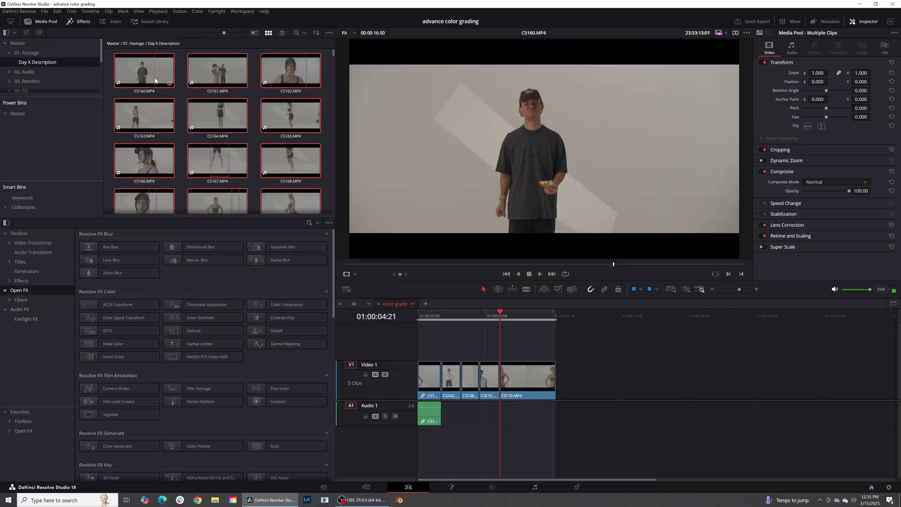
right_click(155, 80)
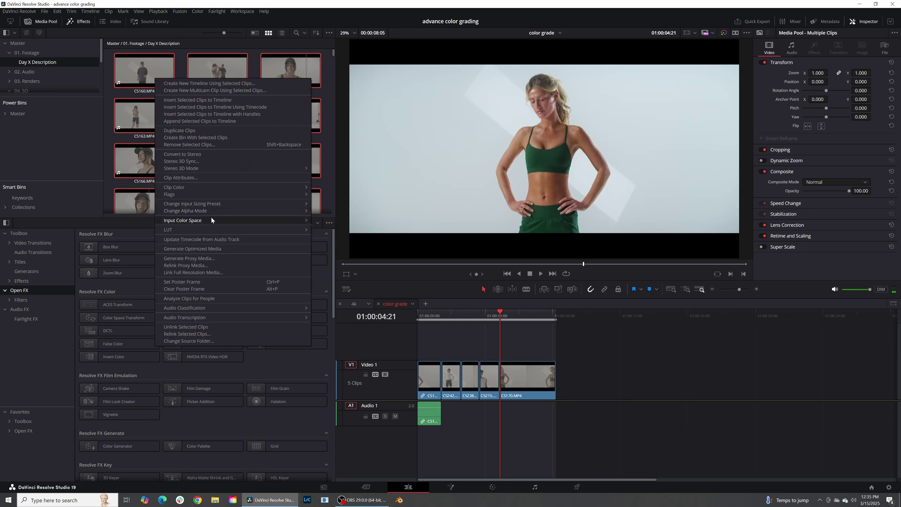
mouse_move(211, 219)
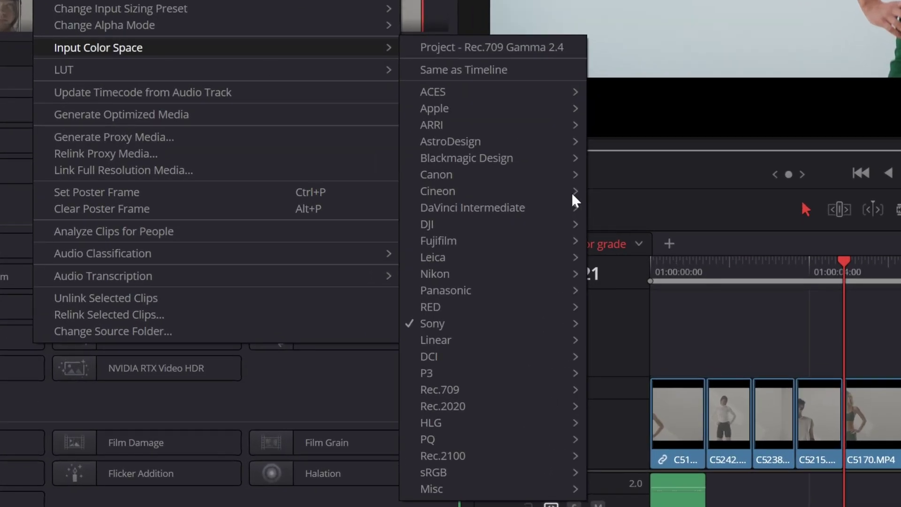
mouse_move(501, 327)
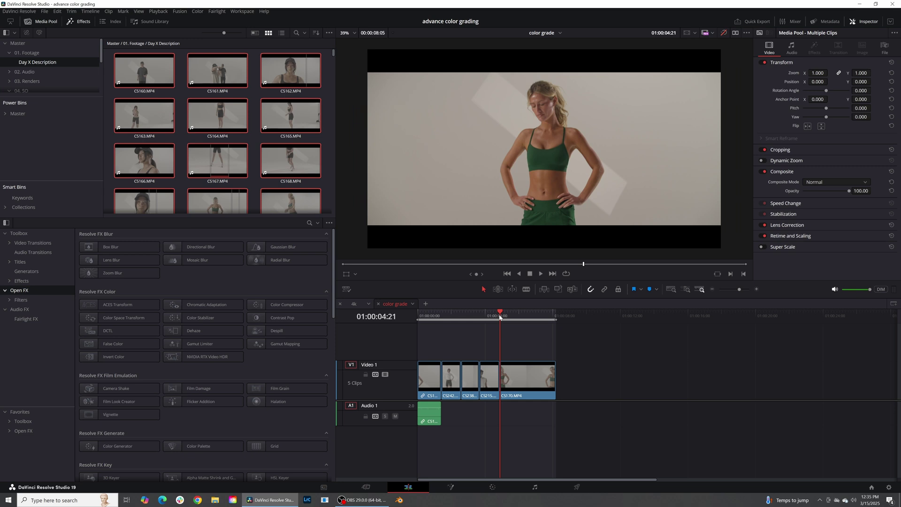
Step: Open the Color page, re-enable the bypassed grades and inspect the graded clip up close
key("shift+6")
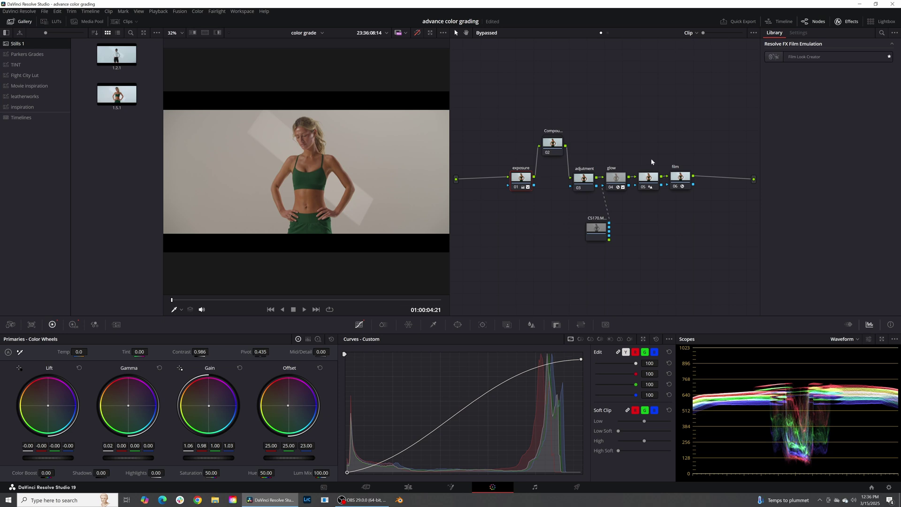
left_click(417, 33)
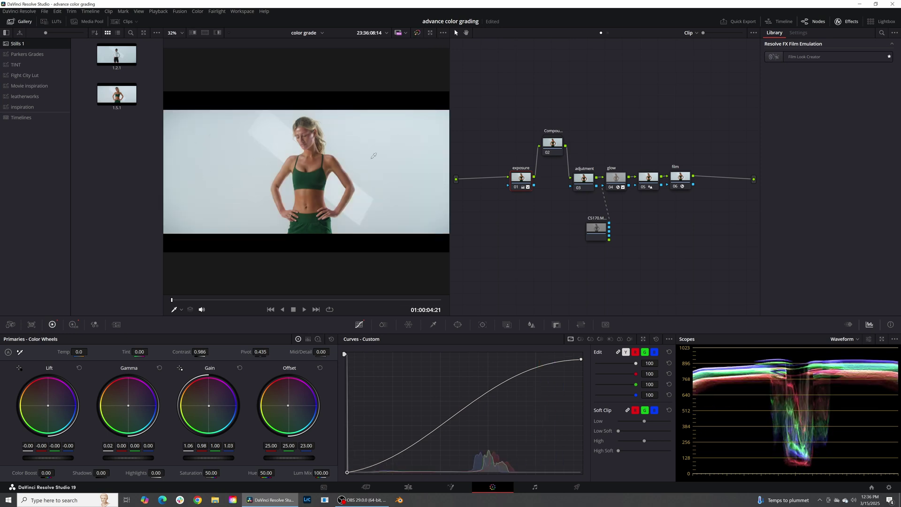
scroll(326, 174, "up", 3)
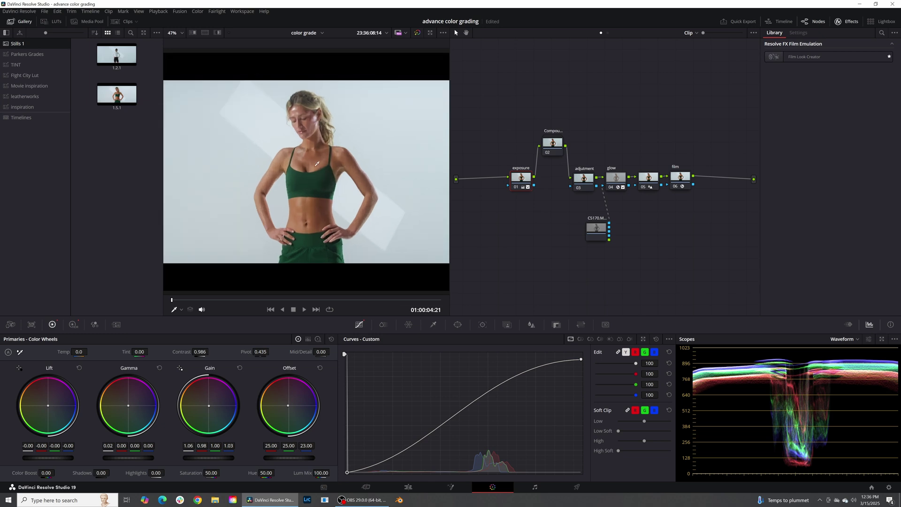
scroll(381, 215, "down", 4)
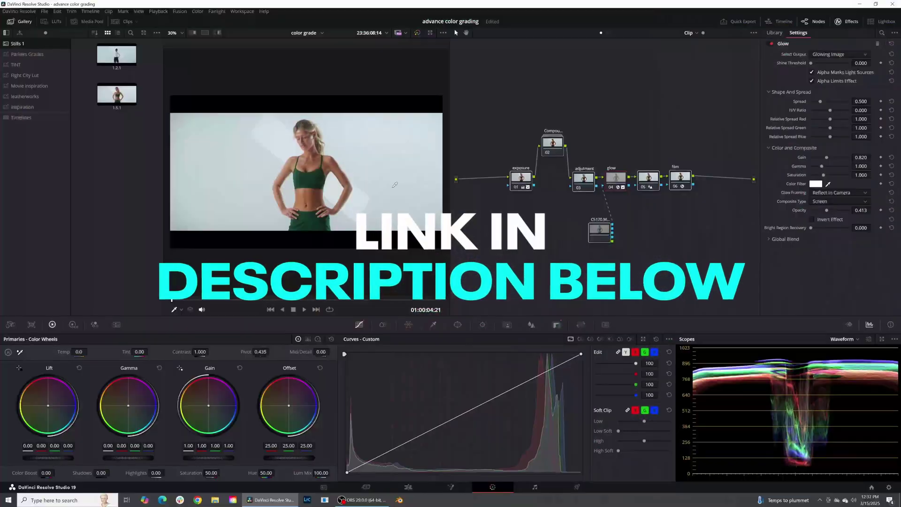
Step: Grab a still of the existing grade and delete every node from the clip's node graph
right_click(393, 187)
left_click(409, 193)
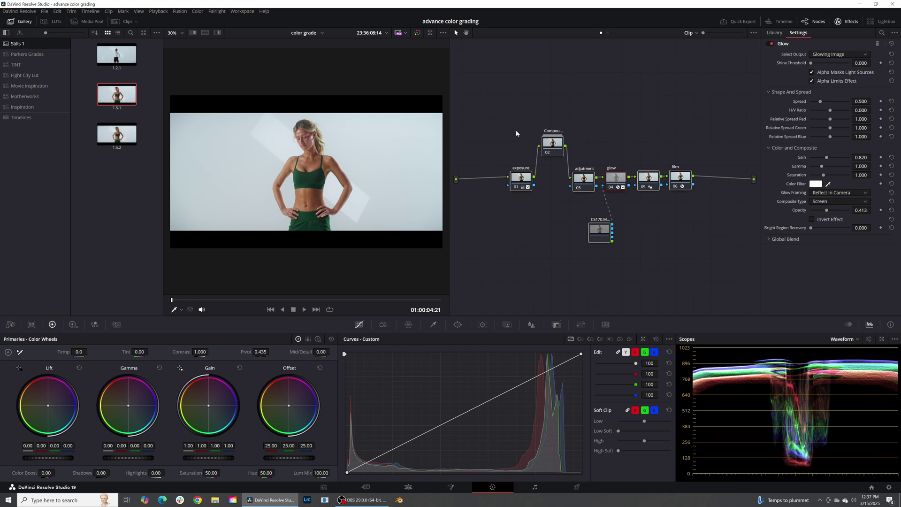
left_click_drag(495, 121, 706, 270)
key("Delete")
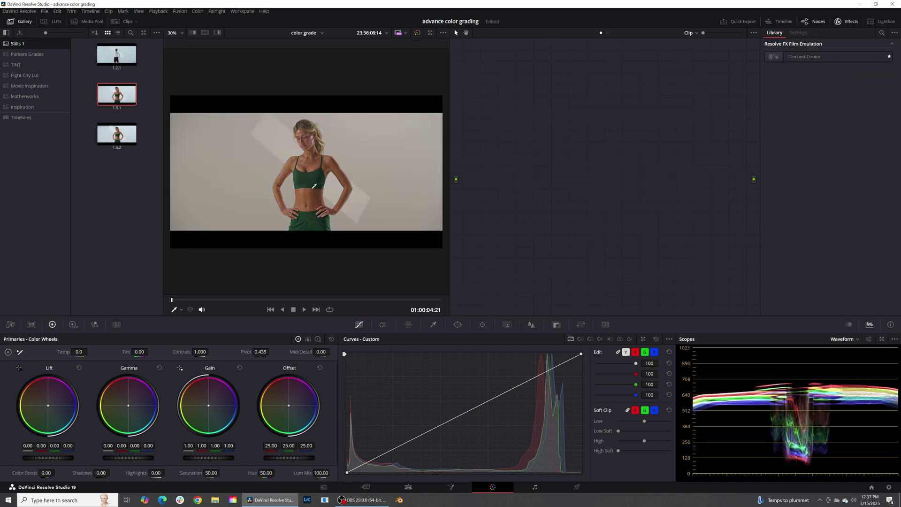
Step: Build a chain of five serial nodes in the empty node graph
key("ctrl+z")
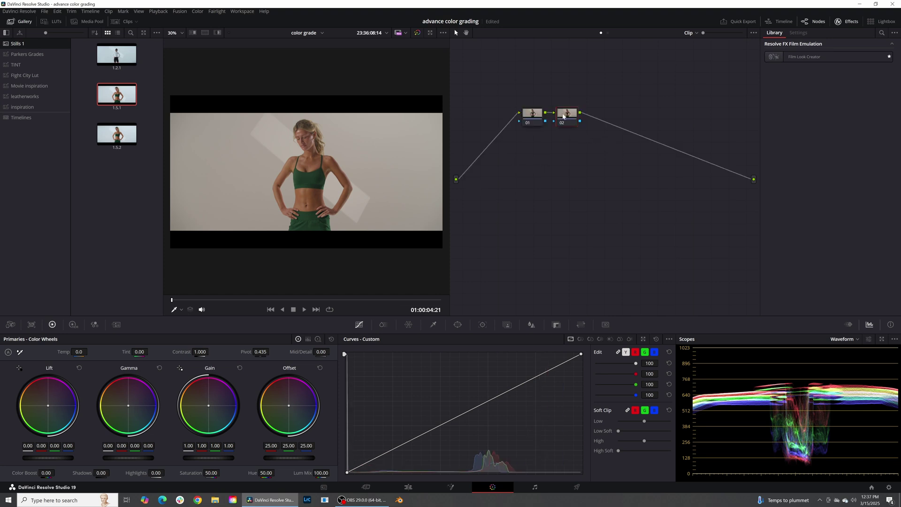
key("Delete")
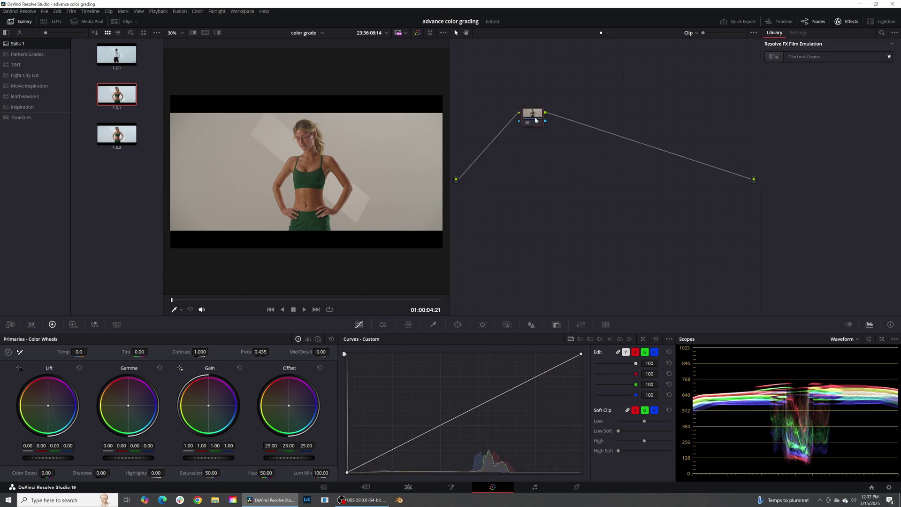
key("alt+s")
key("alt+s")
key("alt+s")
key("alt+s")
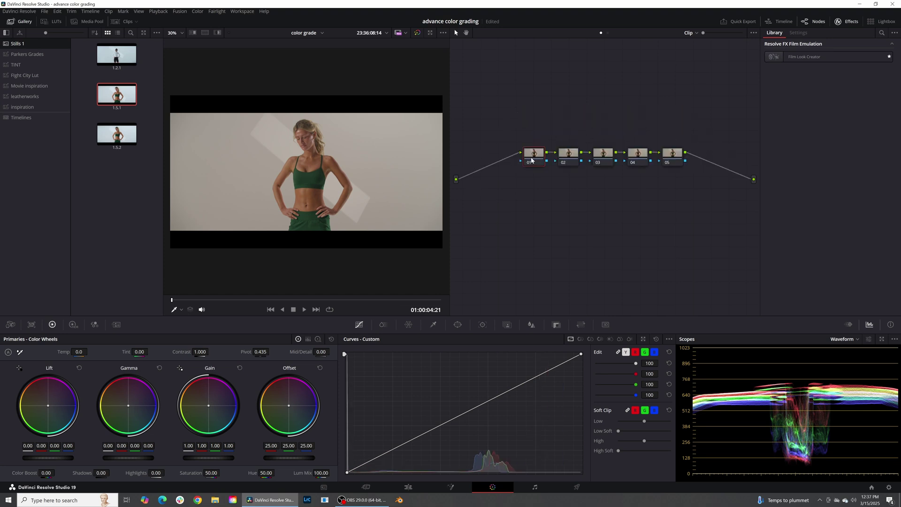
Step: Spread out the node graph by shifting node 01 aside and placing nodes 02 and 03 together below the main row
left_click_drag(531, 160, 496, 156)
left_click_drag(568, 162, 533, 200)
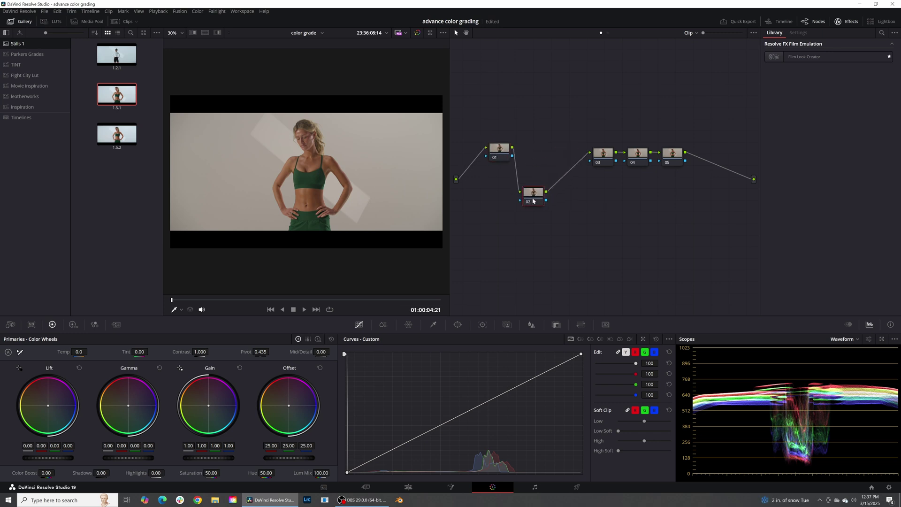
left_click_drag(605, 158, 569, 197)
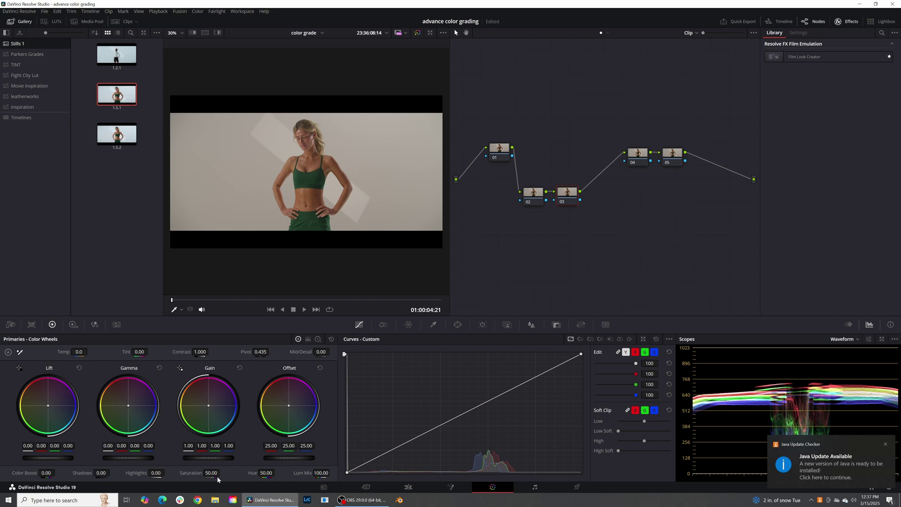
left_click_drag(587, 232, 528, 201)
left_click_drag(532, 200, 547, 221)
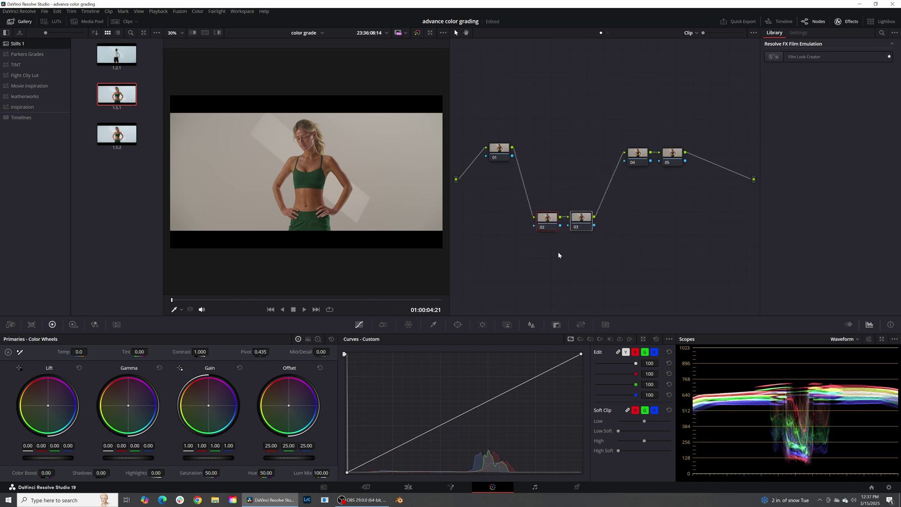
Step: Label node 02 "sat 1" and node 03 "desat", keeping the pair together below the main row
right_click(553, 229)
left_click(566, 242)
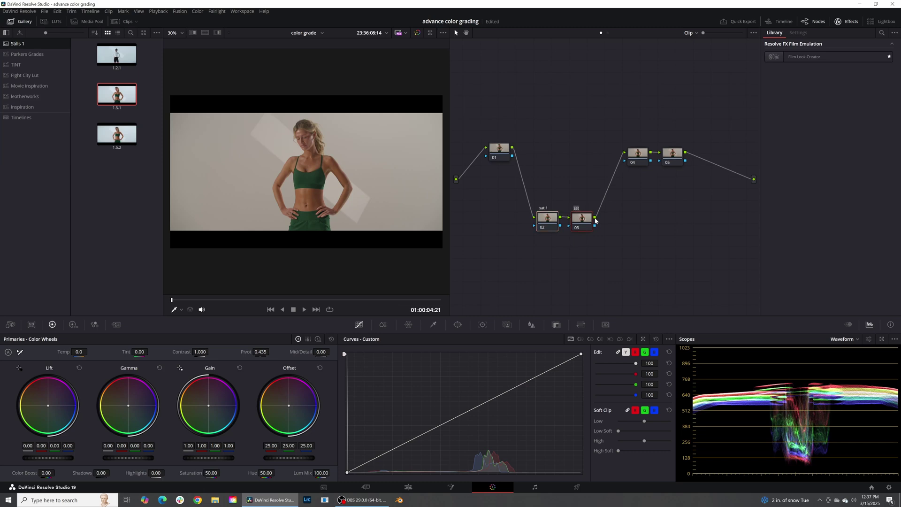
type("de")
left_click_drag(553, 227, 543, 220)
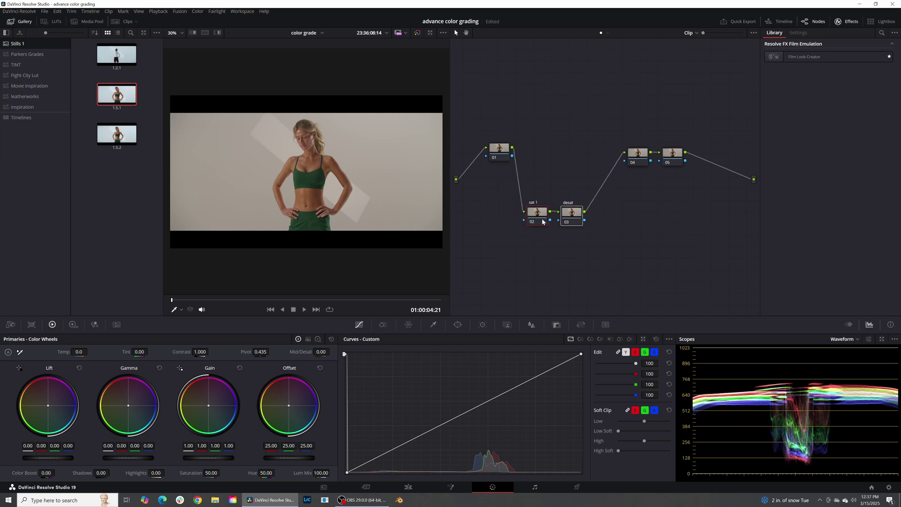
left_click(553, 251)
left_click_drag(536, 217, 541, 222)
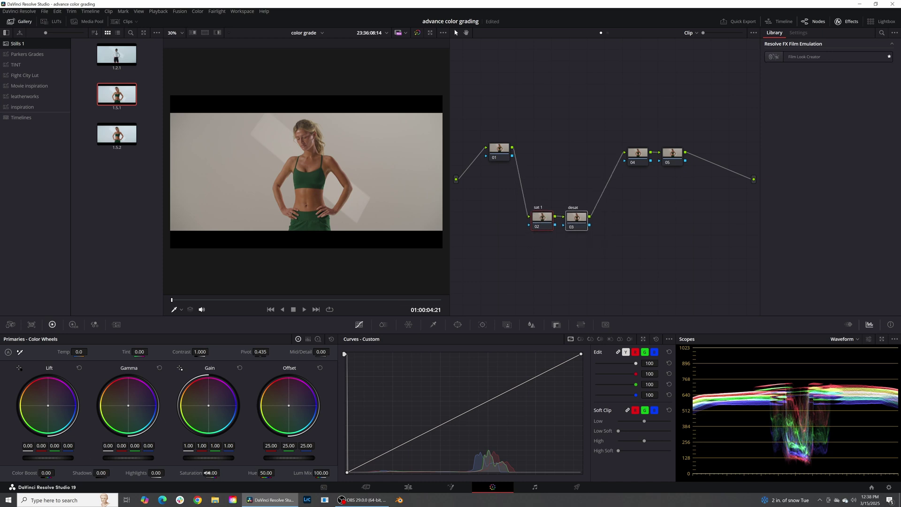
Step: Try raising the sat 1 node's saturation to 63.80, and reset its primaries
left_click_drag(211, 472, 221, 472)
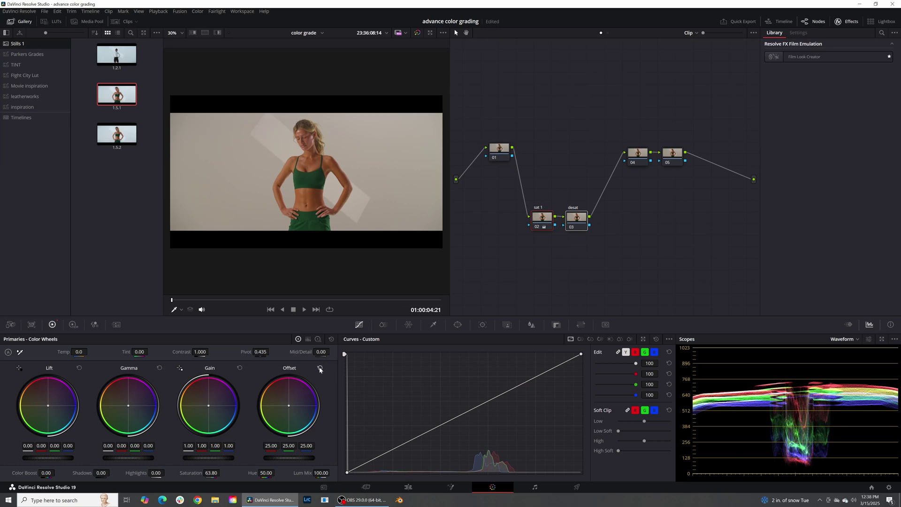
left_click(331, 338)
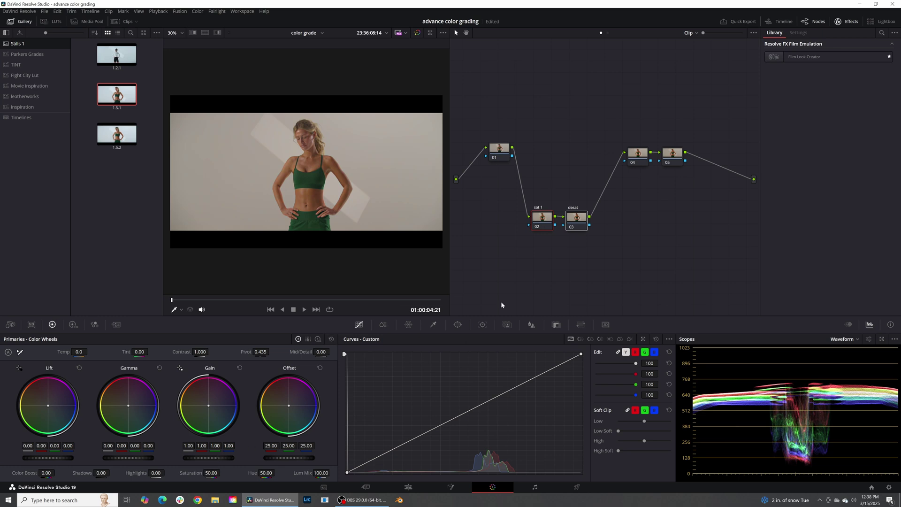
Step: Set the sat 1 node's color space to HSV
left_click_drag(537, 224, 535, 225)
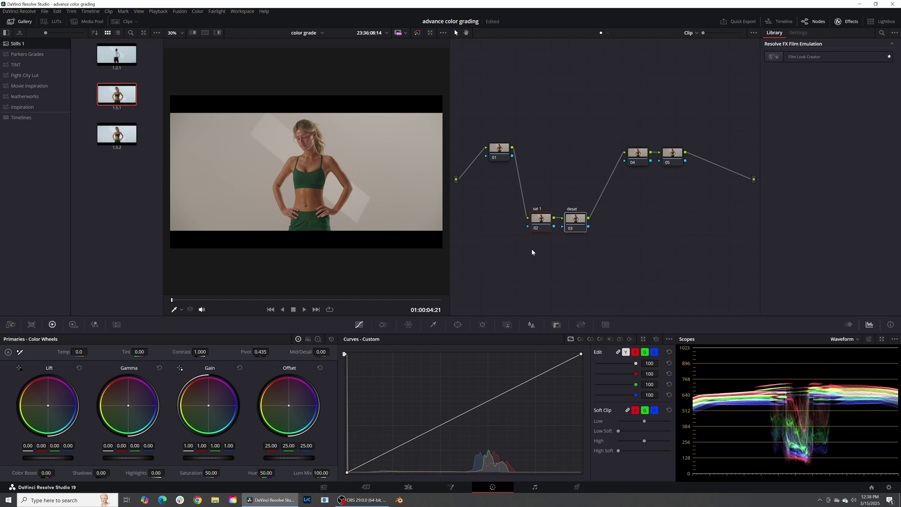
left_click_drag(578, 223, 579, 221)
left_click(545, 219)
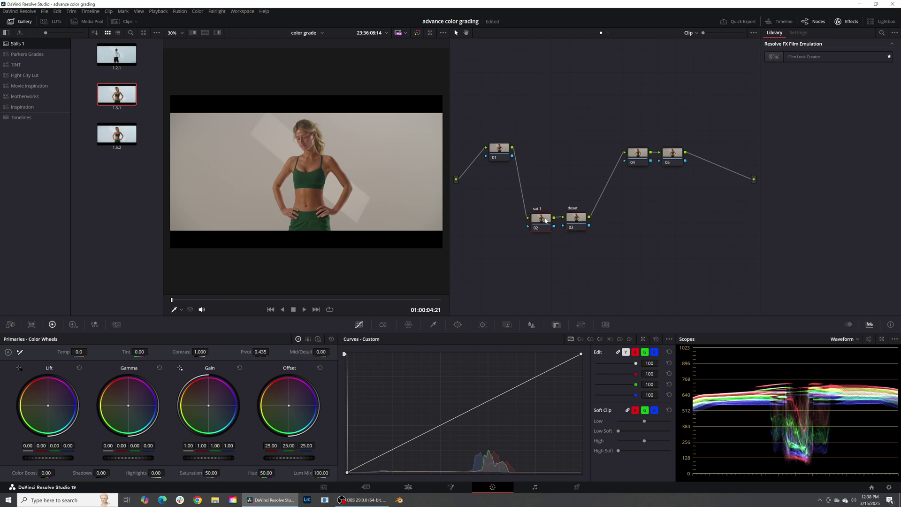
right_click(545, 220)
mouse_move(585, 311)
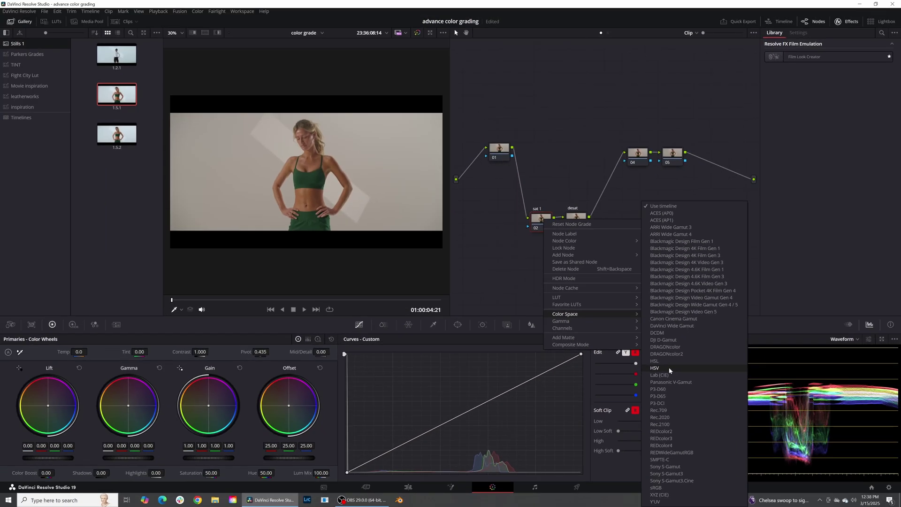
left_click(669, 367)
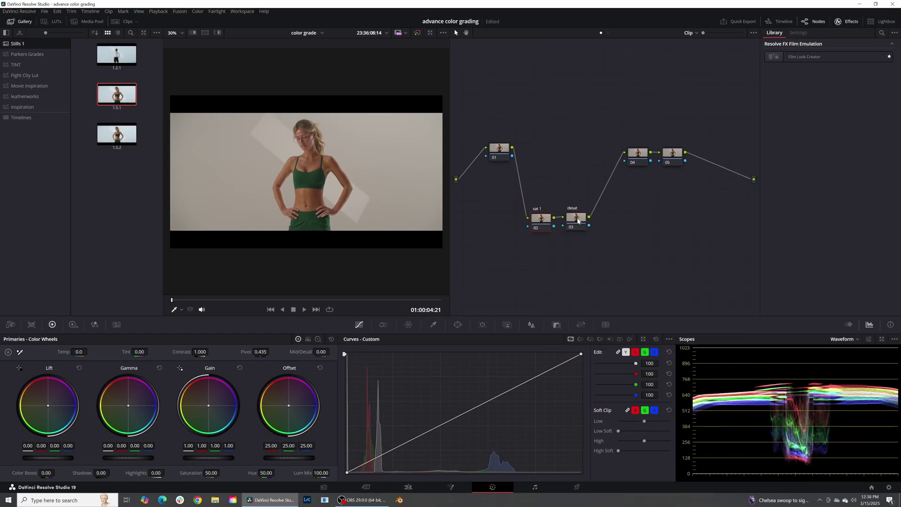
Step: Set the desat node's color space to HSL
right_click(578, 221)
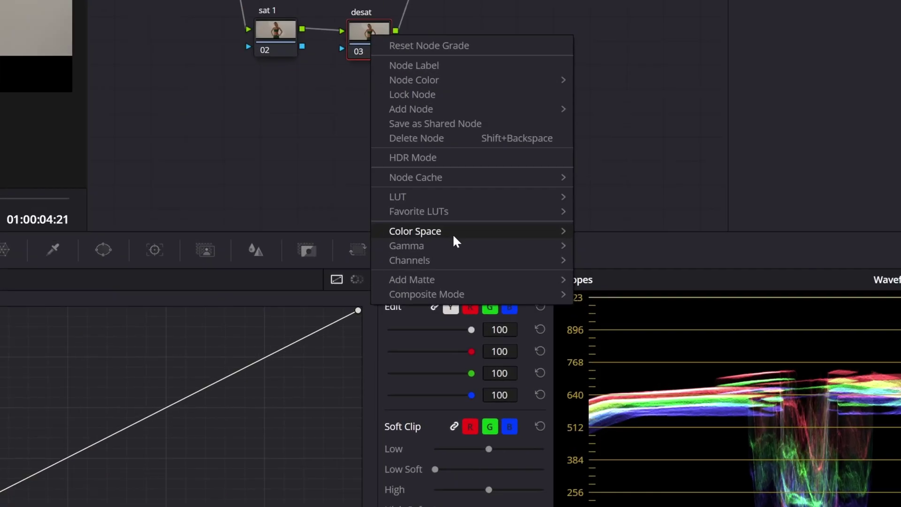
mouse_move(452, 236)
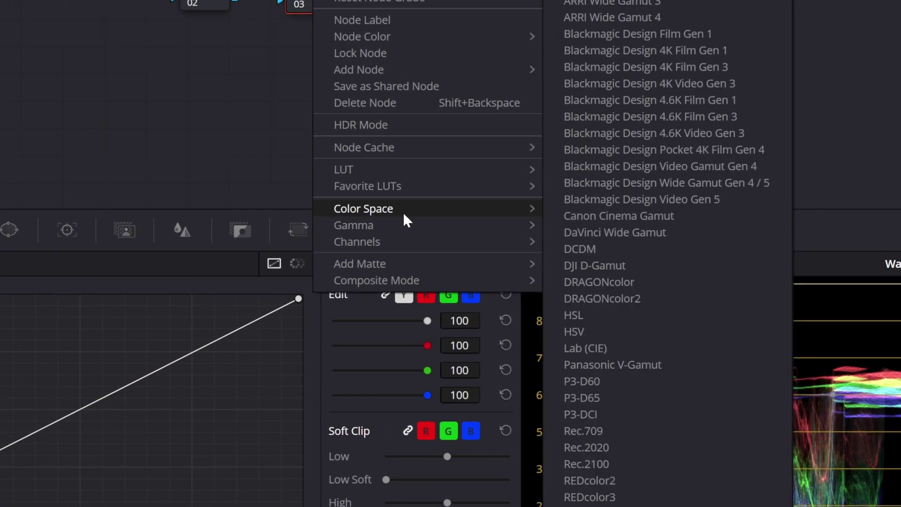
left_click(593, 314)
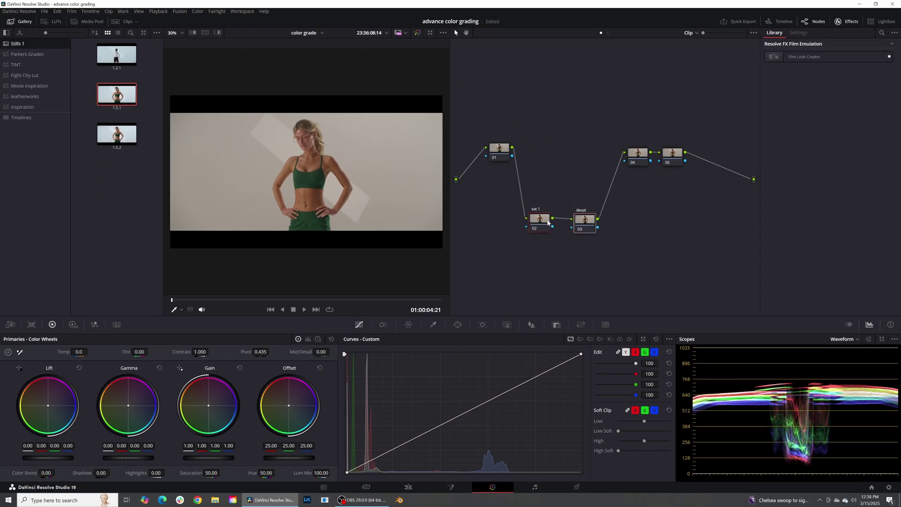
Step: Disable Channel 1 and Channel 3 on the sat 1 node
left_click(539, 216)
right_click(541, 217)
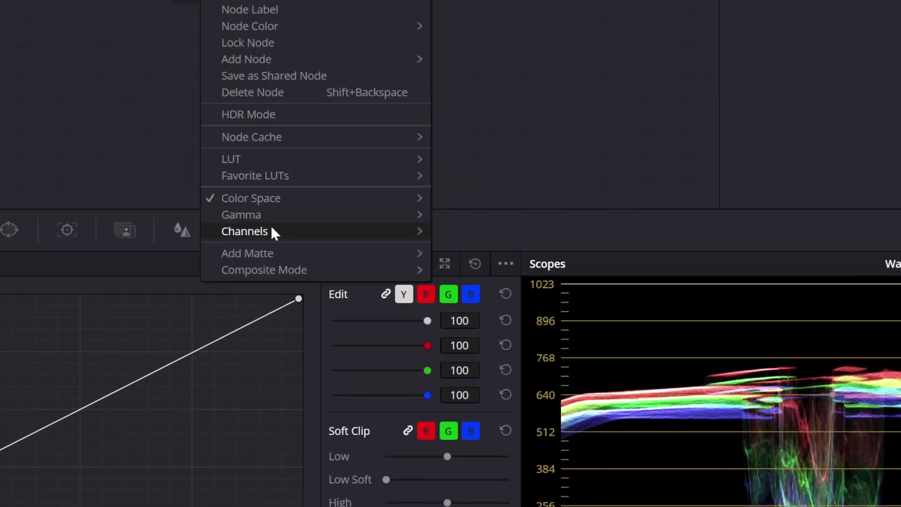
mouse_move(271, 232)
left_click(483, 229)
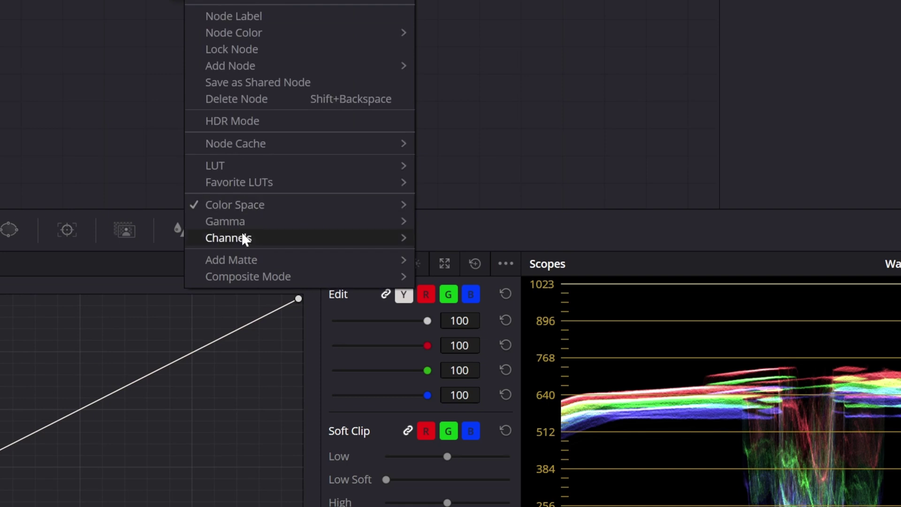
mouse_move(241, 235)
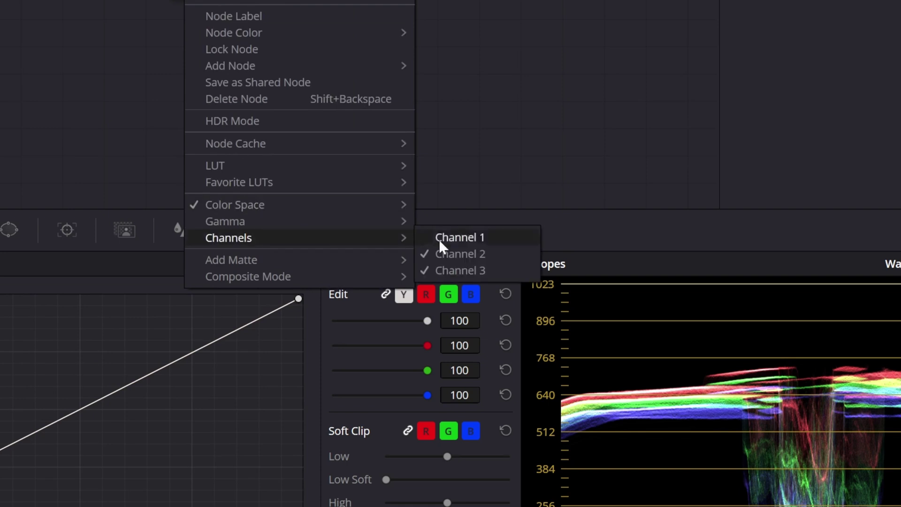
left_click(443, 237)
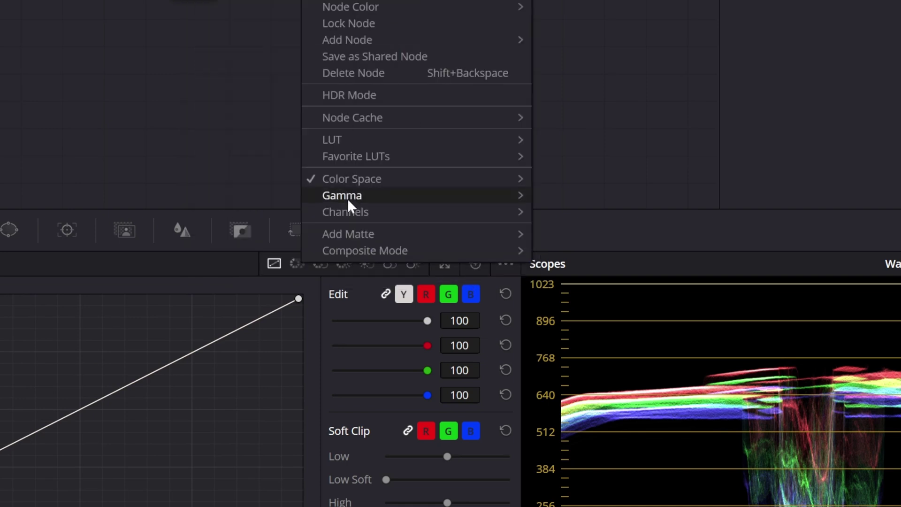
Step: Disable Channel 1 and Channel 3 on the desat node
mouse_move(348, 212)
left_click(570, 212)
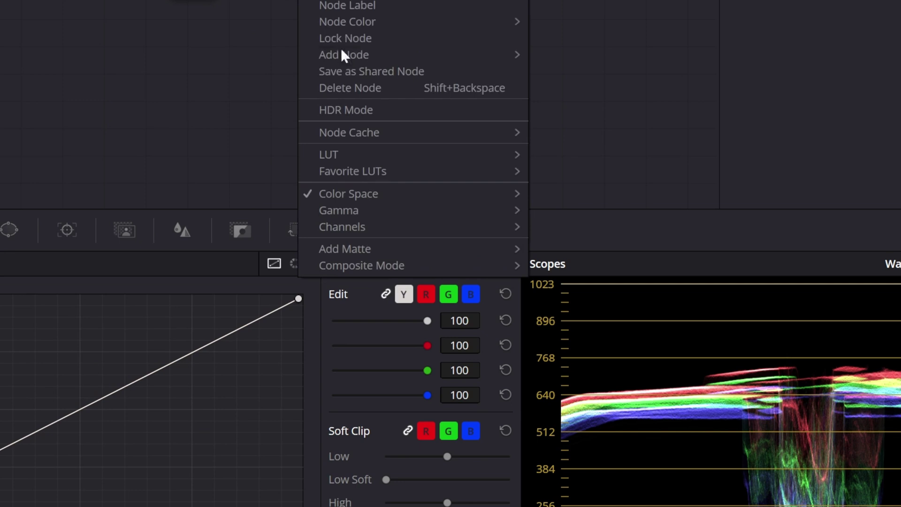
mouse_move(404, 227)
left_click(563, 259)
left_click_drag(596, 220, 595, 217)
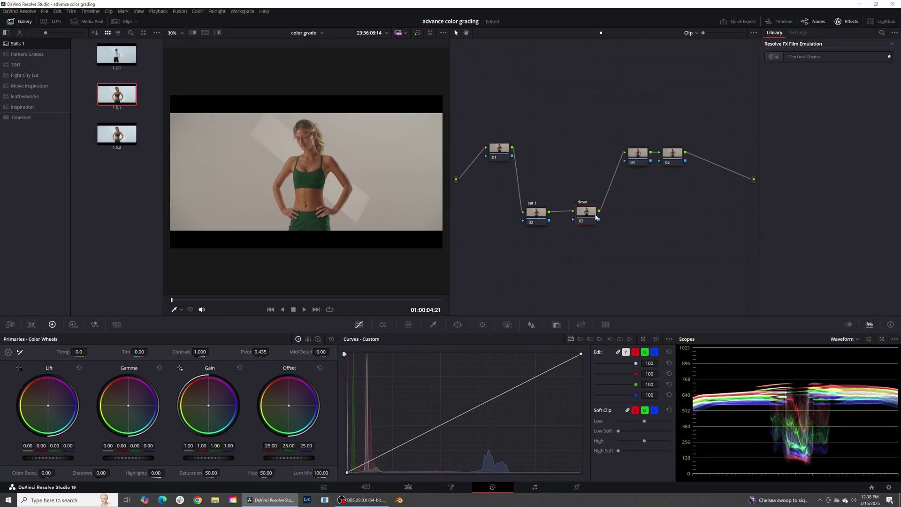
left_click(538, 214)
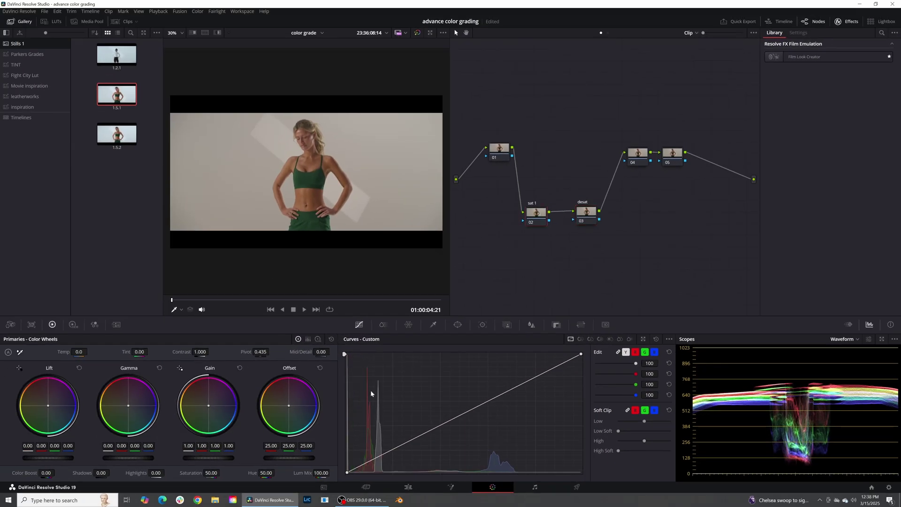
mouse_move(119, 459)
left_mouse_down()
mouse_move(151, 458)
mouse_move(103, 459)
left_mouse_up()
Step: Move the first node slightly up and label it "exposure"
left_click_drag(495, 152, 493, 144)
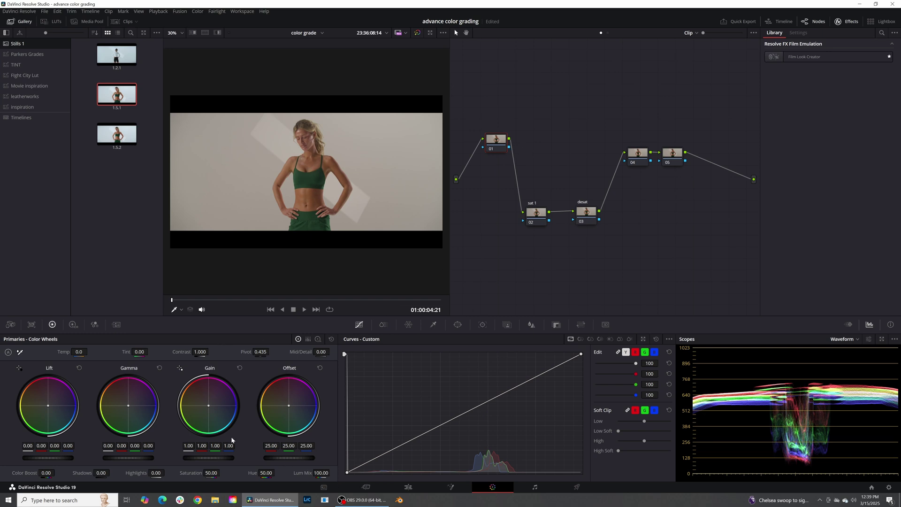
right_click(495, 139)
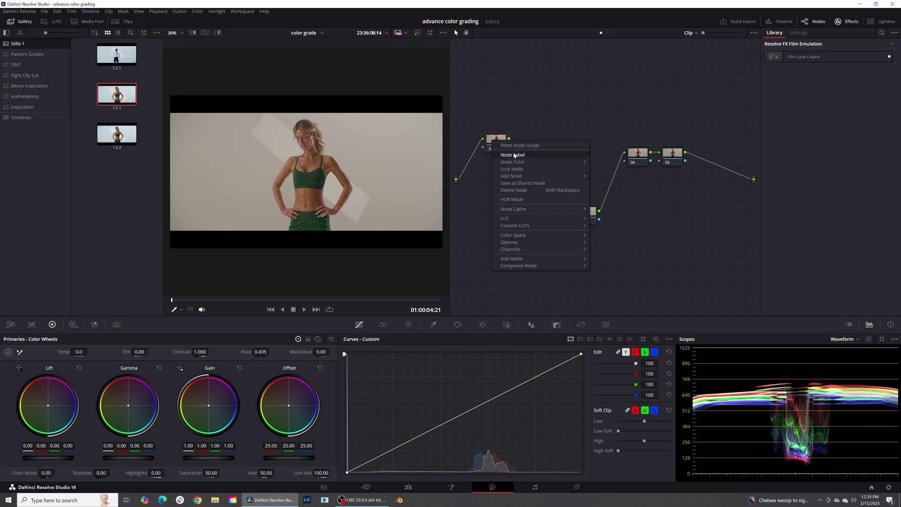
left_click(513, 156)
type("expos")
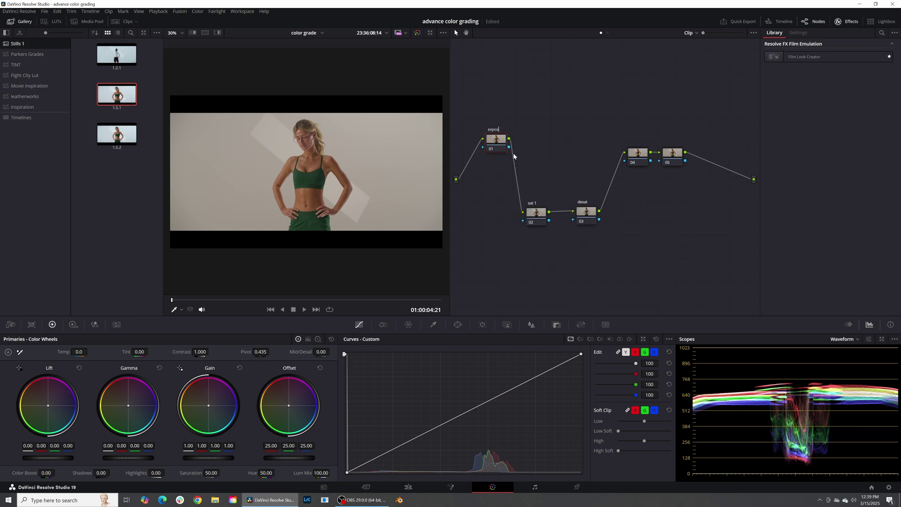
type("ure")
Step: On the exposure node, raise the HDR global exposure to 0.50 and the primaries contrast to 1.166
left_click(72, 324)
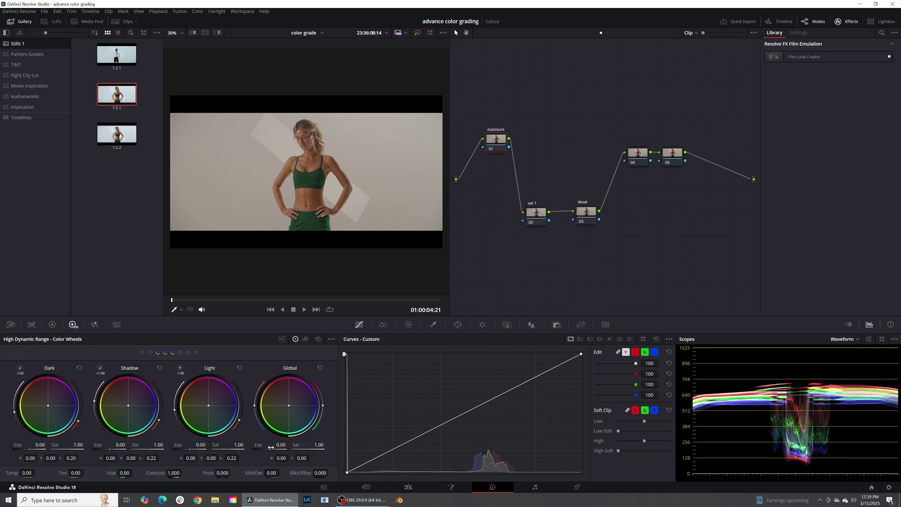
left_click_drag(271, 447, 306, 447)
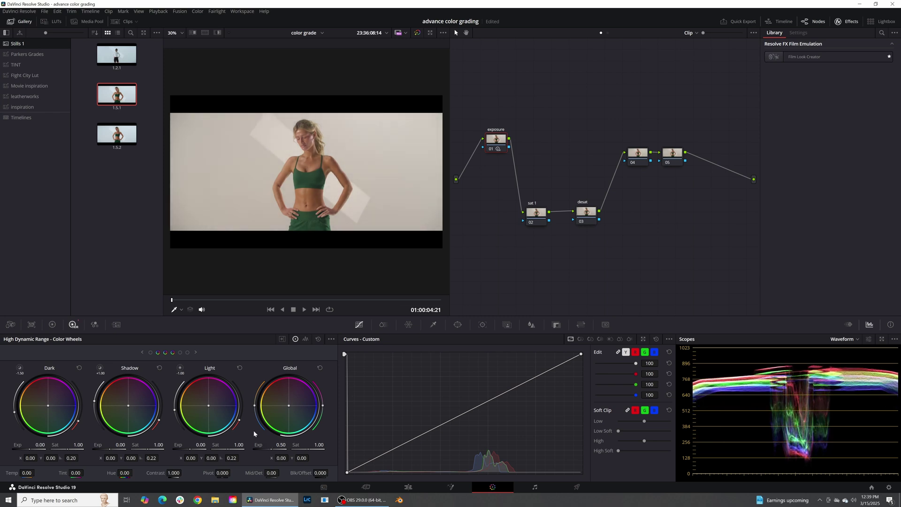
left_click(52, 324)
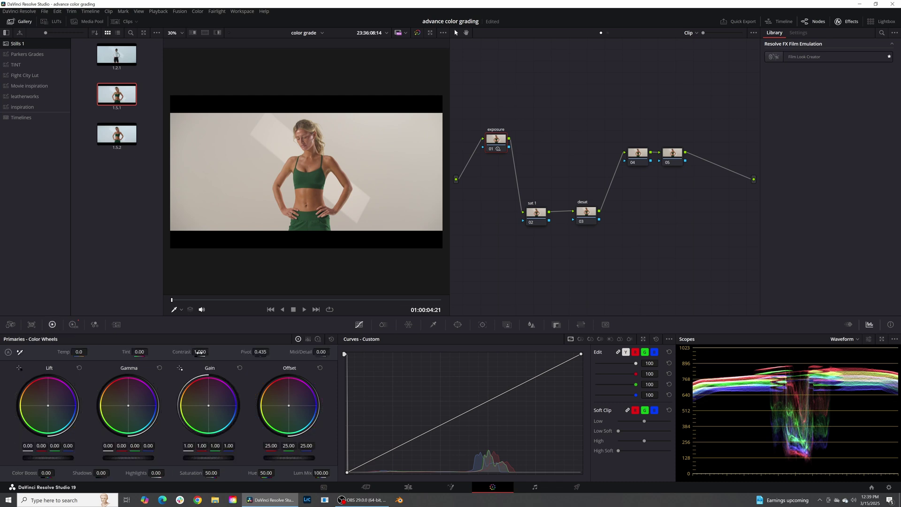
mouse_move(207, 351)
left_mouse_down()
mouse_move(229, 352)
mouse_move(208, 351)
left_mouse_up()
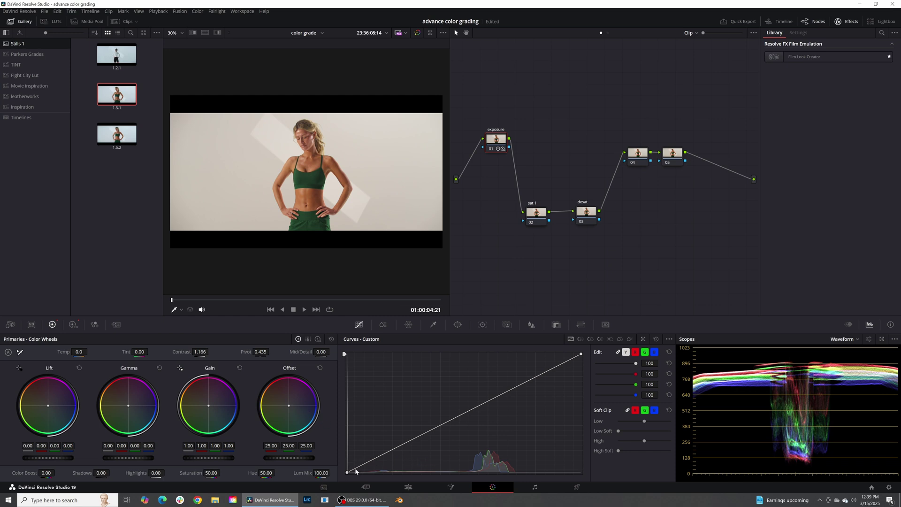
Step: Enable editable splines on the custom curve, lift its black point slightly, and pull the shadow handle down to deepen the shadows
left_click(667, 339)
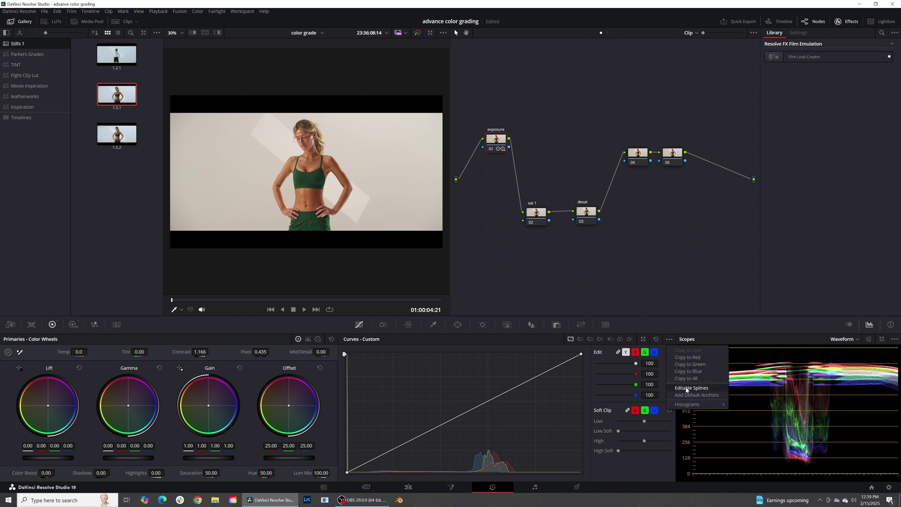
left_click(685, 390)
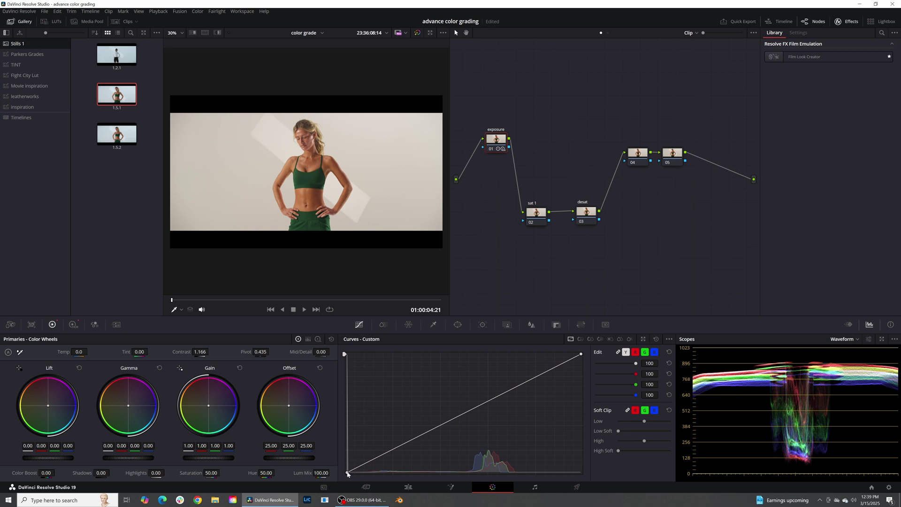
left_click_drag(424, 434, 425, 439)
left_click_drag(343, 474, 342, 471)
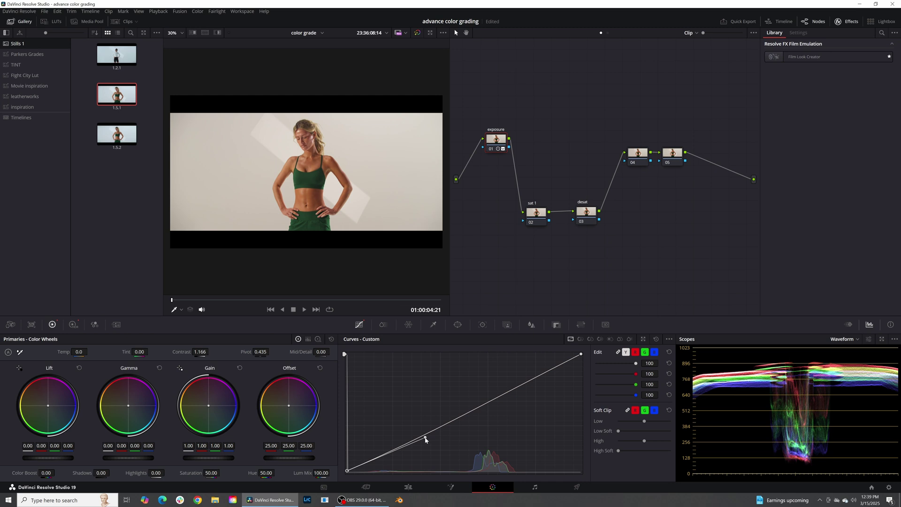
left_click_drag(426, 439, 425, 442)
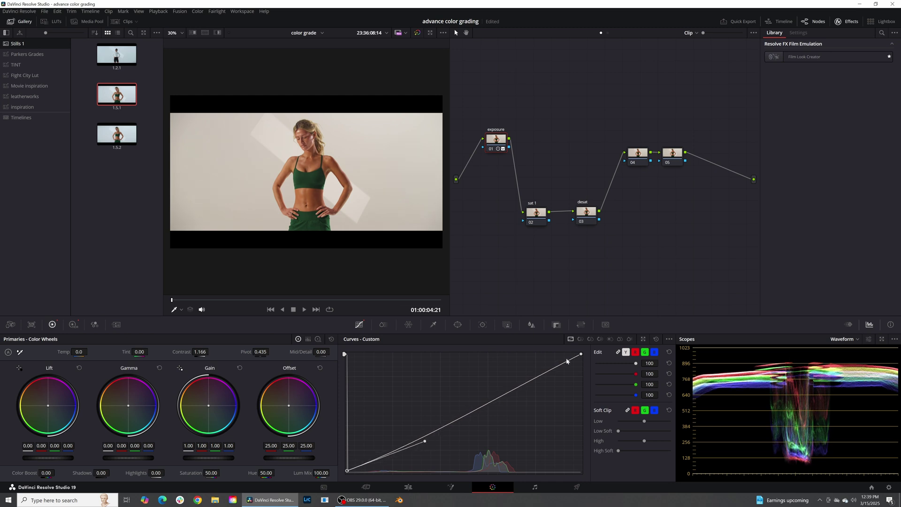
Step: Raise the custom curve's highlight handle slightly and lower its white point a little to roll off the highlights
left_click(581, 354)
left_click_drag(502, 394, 493, 390)
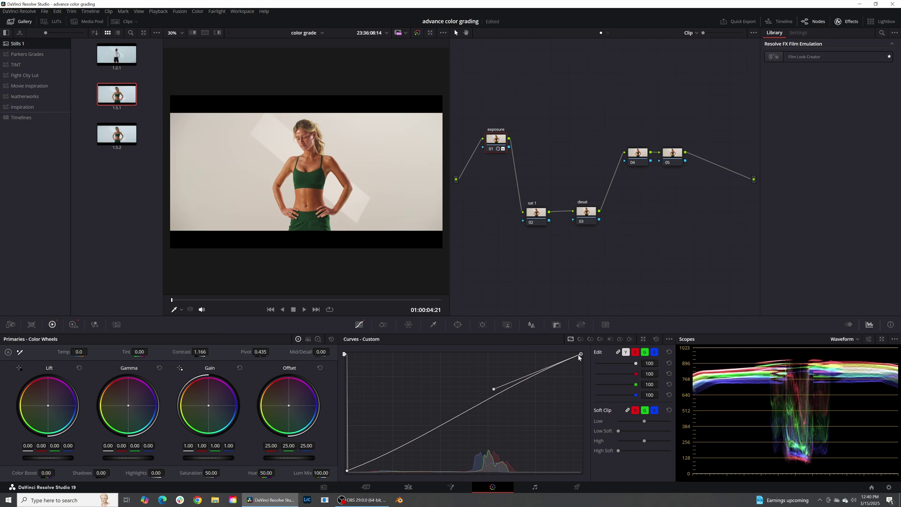
left_click_drag(581, 355, 582, 357)
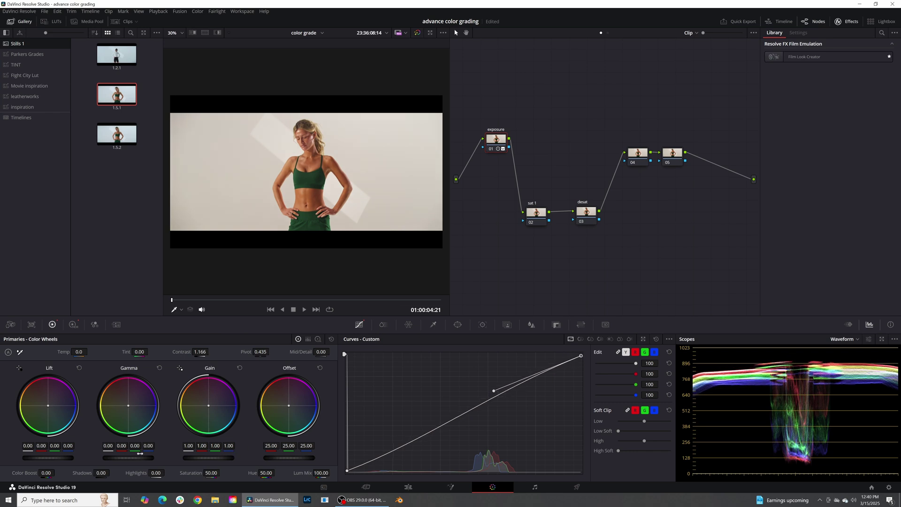
Step: Raise the exposure node's gamma to 0.01, and balance its HDR global temperature to about -850 and tint to -1.11
left_click_drag(140, 453, 146, 453)
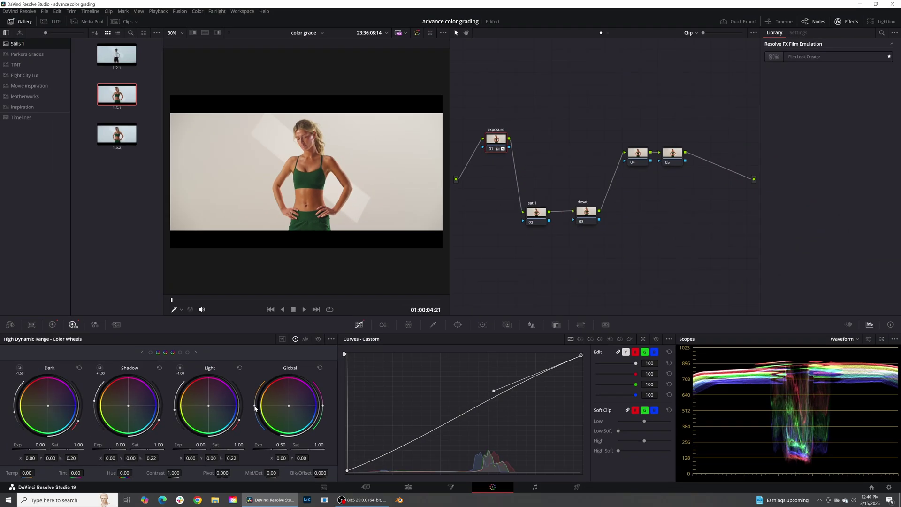
left_click_drag(254, 406, 254, 410)
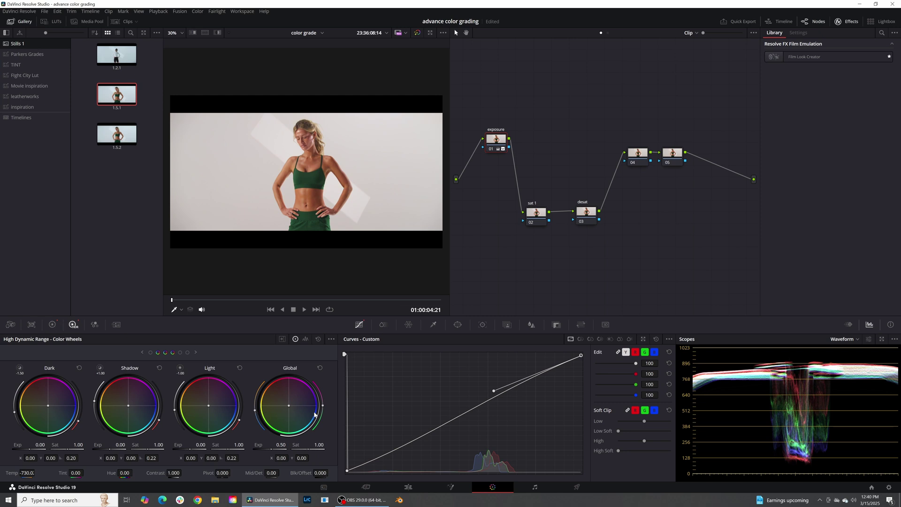
left_click_drag(323, 407, 328, 404)
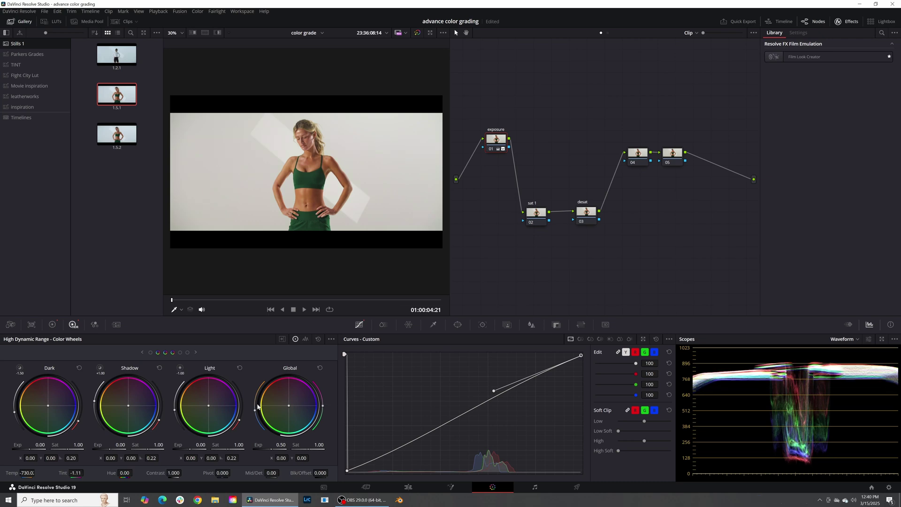
left_click_drag(255, 410, 255, 413)
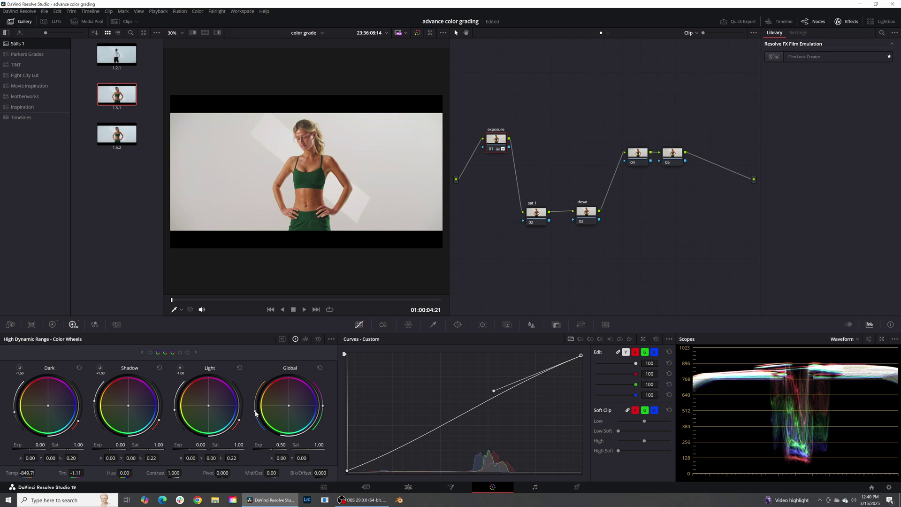
Step: Fine-tune the exposure node's gain to 0.99 red and 1.02 blue
left_click(51, 325)
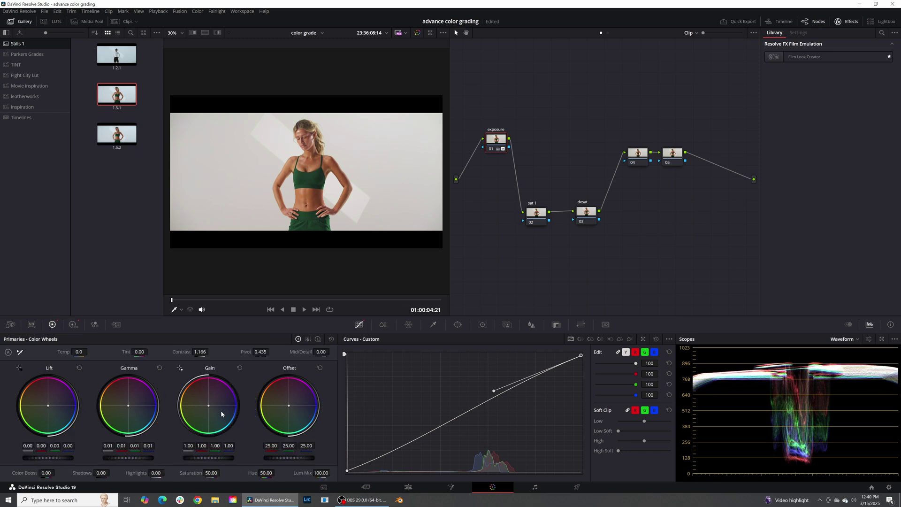
left_click_drag(228, 445, 231, 445)
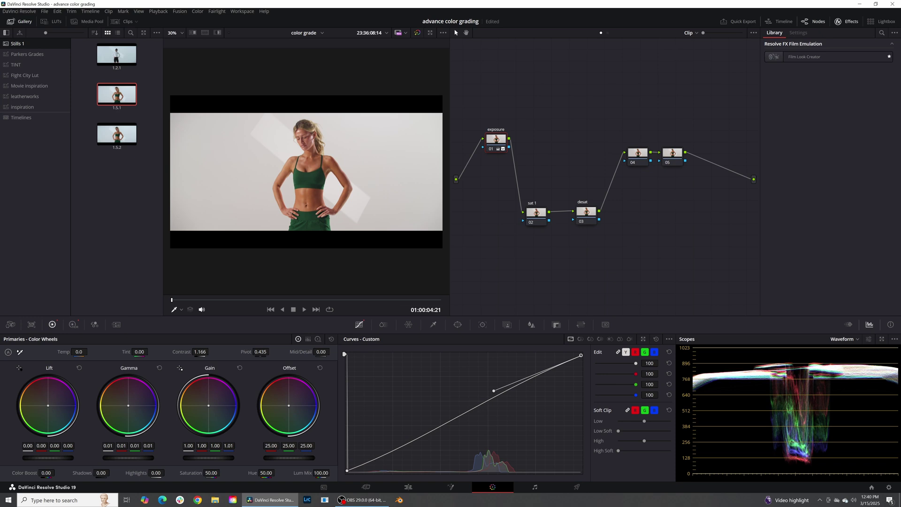
left_click_drag(209, 408, 210, 408)
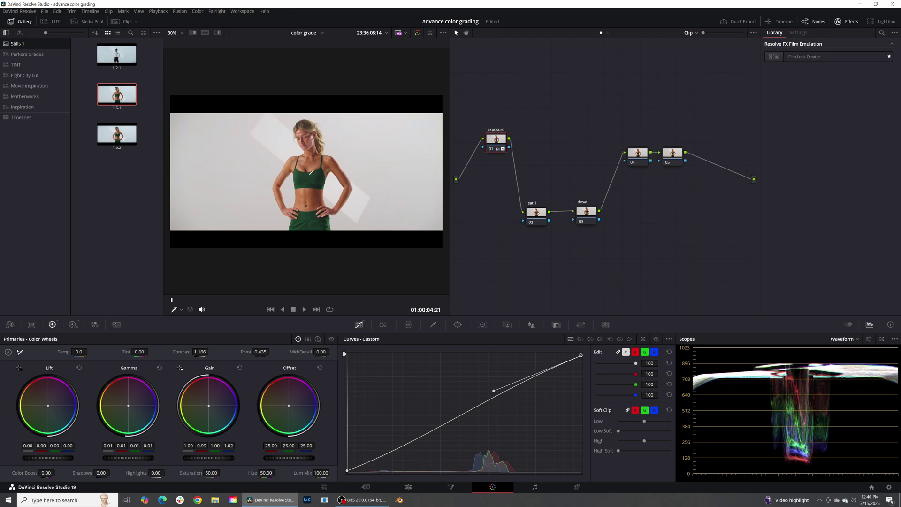
Step: Toggle the exposure node off and on to compare the image before and after its correction
left_click(489, 149)
left_click(489, 149)
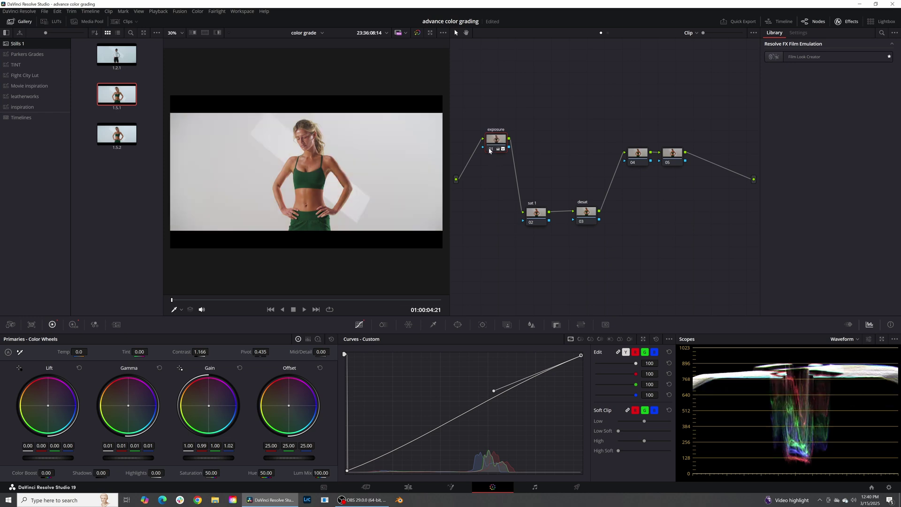
left_click(489, 149)
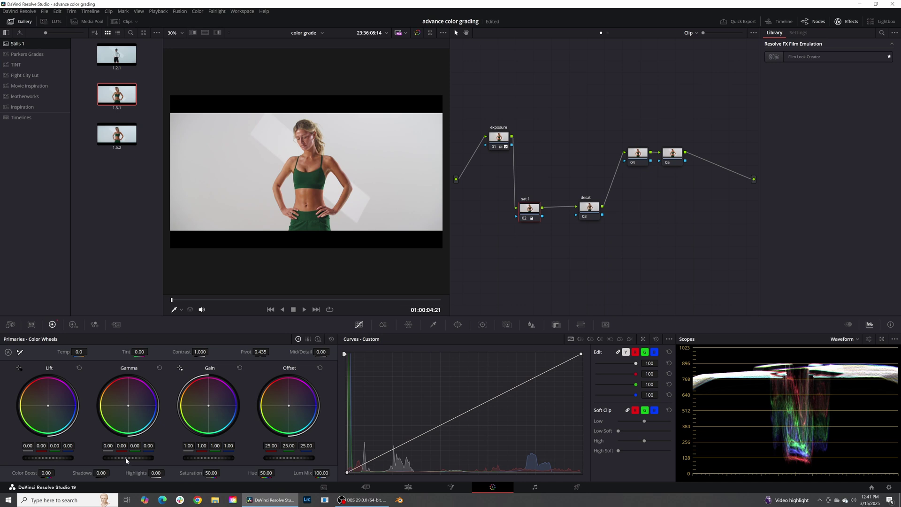
Step: On the sat 1 node, raise the gamma to 0.04 and lower the gain to 0.68
left_click_drag(126, 462, 134, 462)
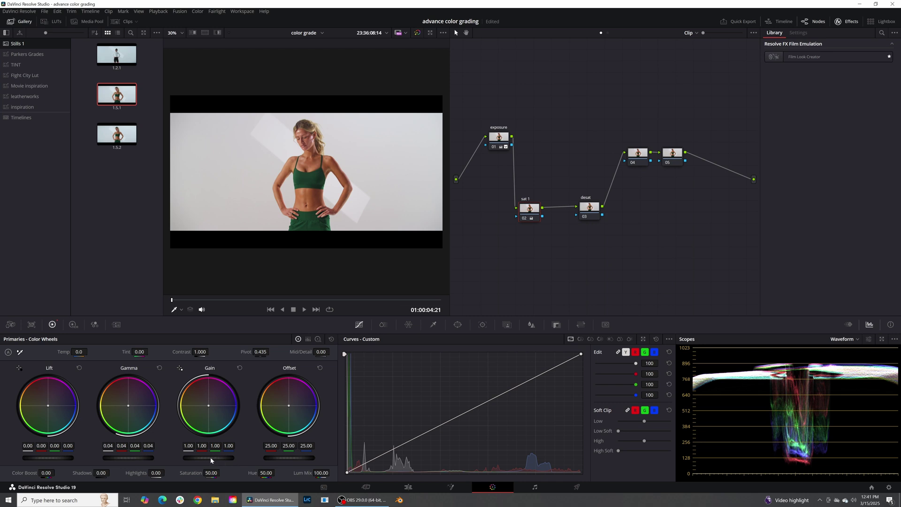
mouse_move(206, 456)
left_mouse_down()
mouse_move(228, 456)
mouse_move(196, 456)
mouse_move(216, 456)
mouse_move(201, 457)
mouse_move(208, 447)
left_mouse_up()
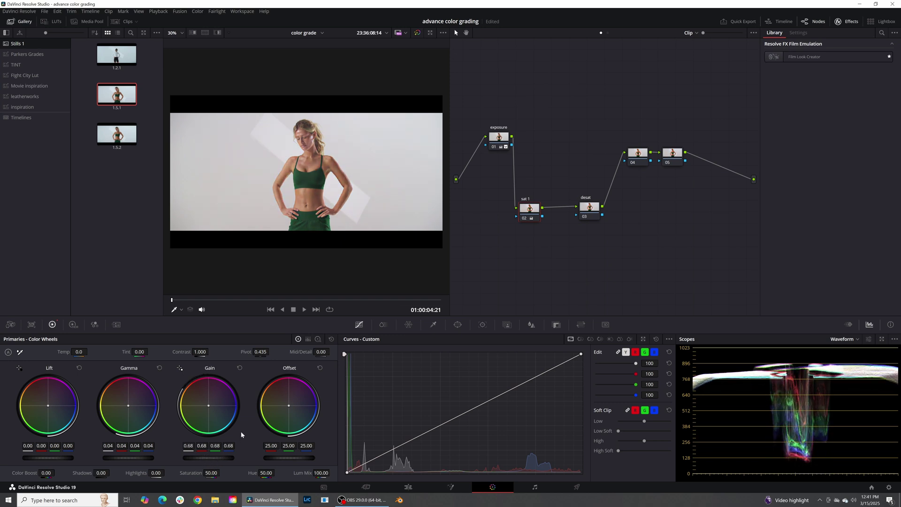
Step: Try resetting the sat 1 node's gain and raising its green gamma to 0.26, and undo both changes
left_click(240, 368)
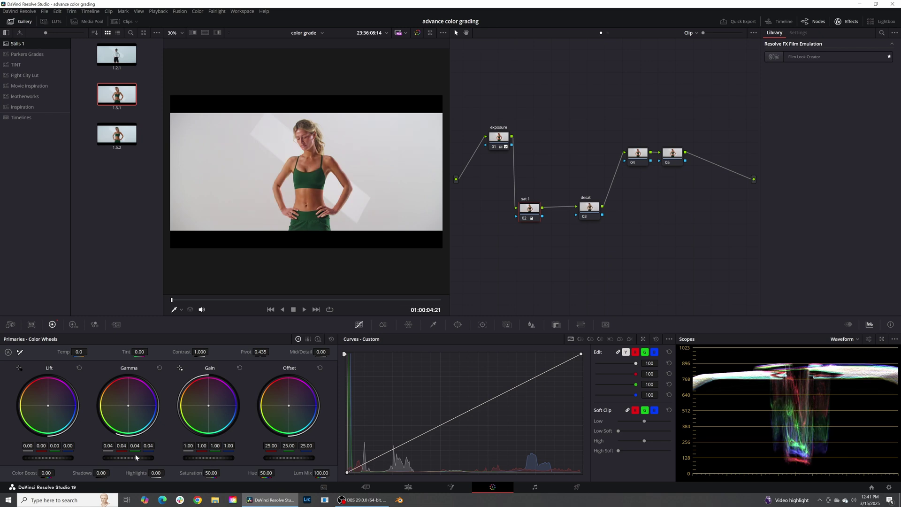
left_click_drag(134, 446, 155, 446)
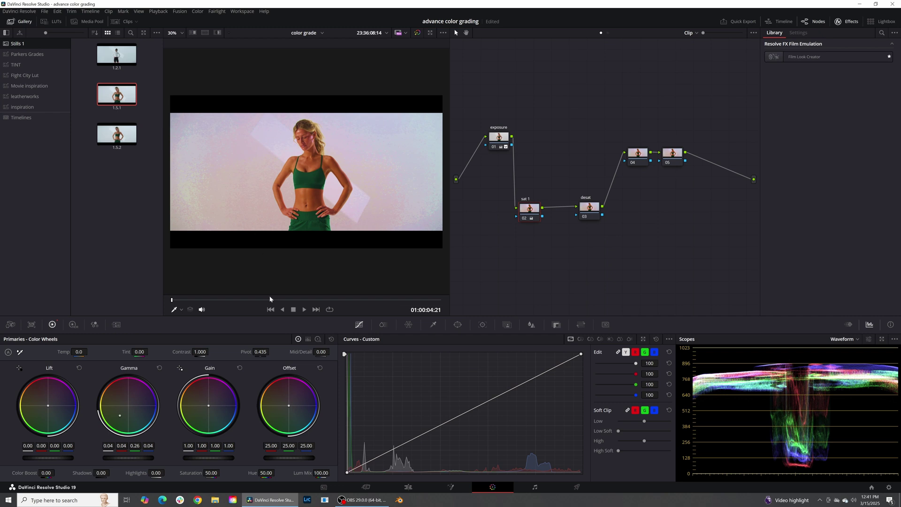
key("ctrl+z")
key("ctrl+z")
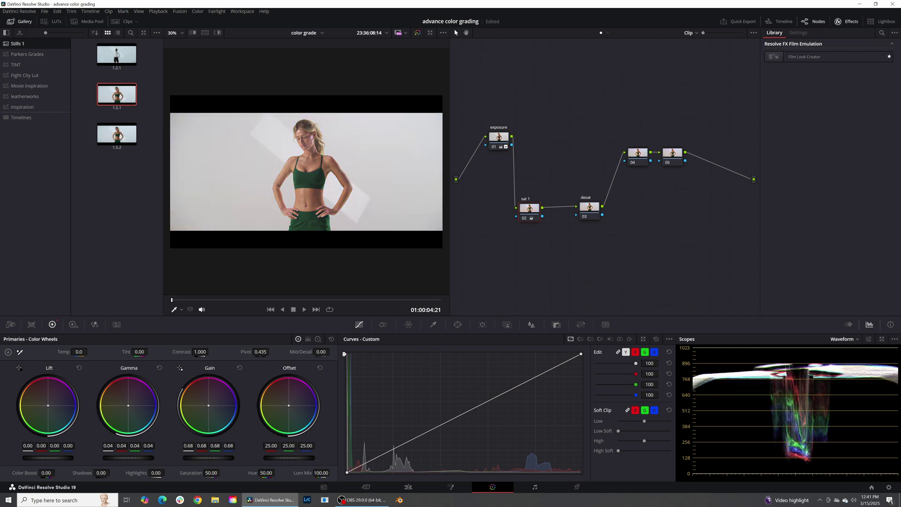
Step: Try pushing the sat 1 node's gain to 3.92 and undo the change
left_click_drag(214, 458, 366, 458)
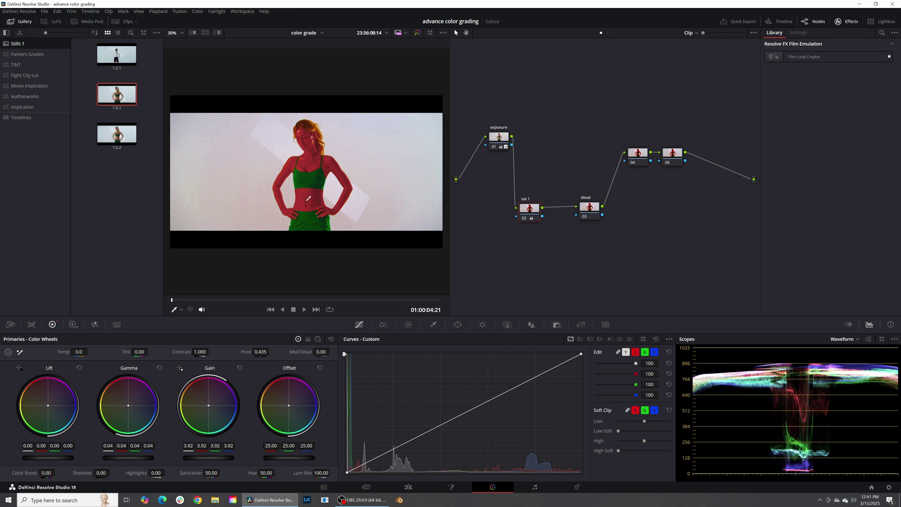
key("ctrl+z")
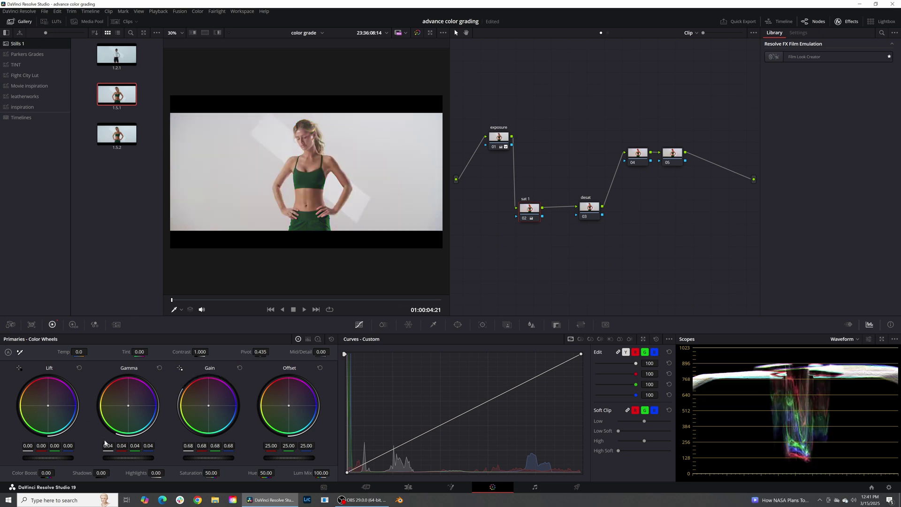
Step: Set the sat 1 node's green gamma to 0.05 and its gain to 0.70
left_click_drag(135, 445, 137, 445)
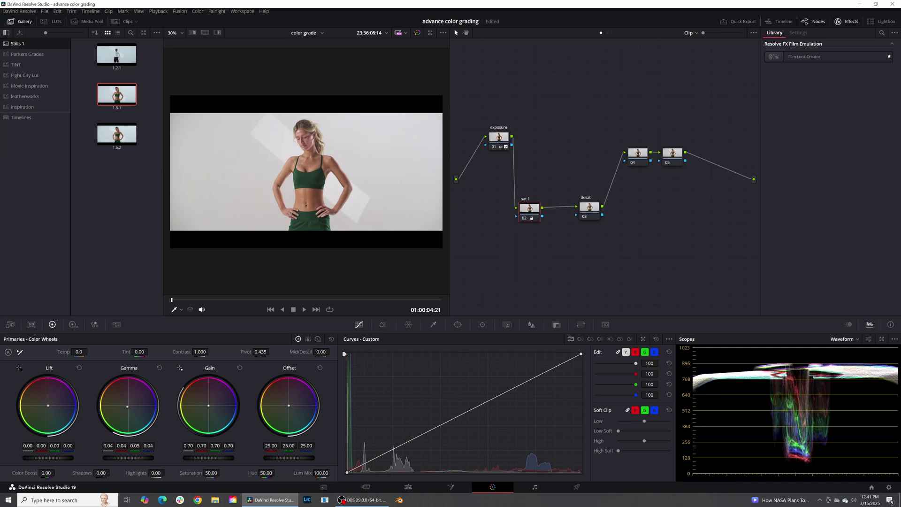
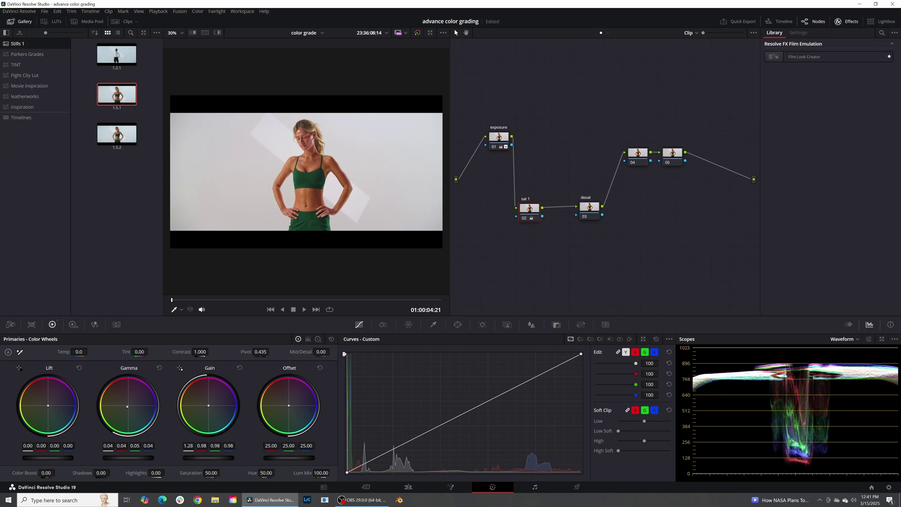
Step: Move the desat node beside sat 1 and lower its lift to -0.01
left_click_drag(594, 211, 570, 214)
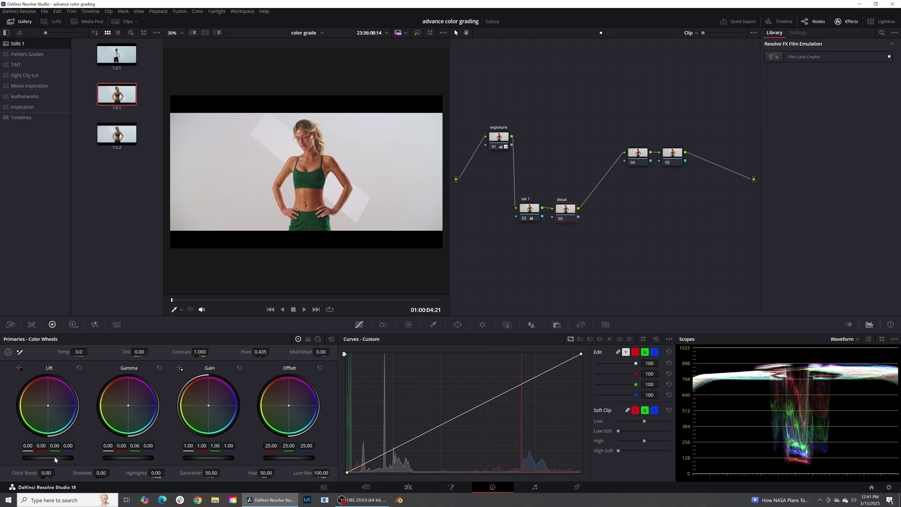
left_click_drag(55, 457, 52, 458)
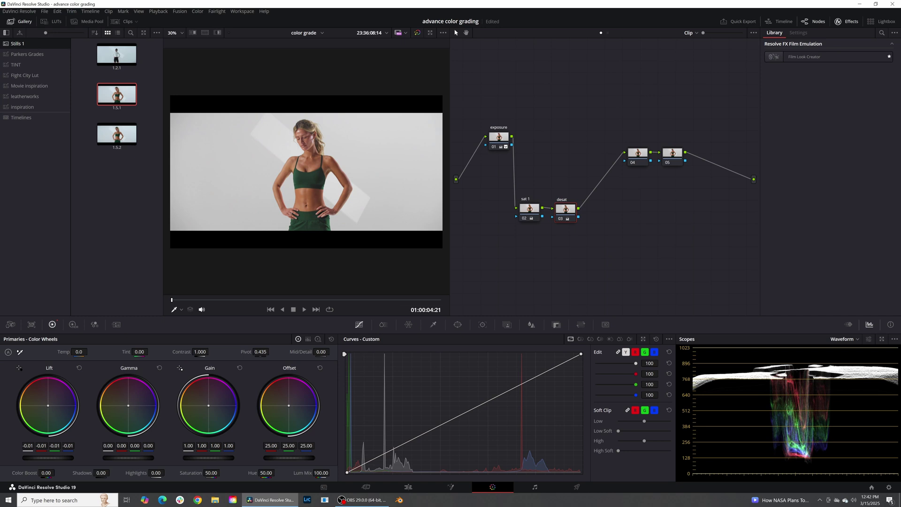
left_click_drag(51, 458, 55, 448)
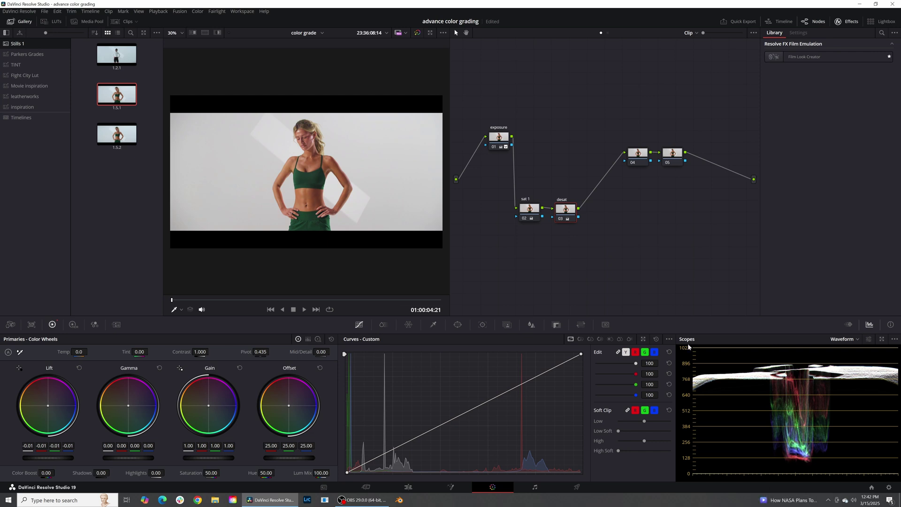
Step: Turn the sat 1 and desat nodes off and on to compare their effect on the image
left_click(524, 219)
left_click(524, 218)
left_click(560, 219)
left_click(560, 219)
left_click(560, 219)
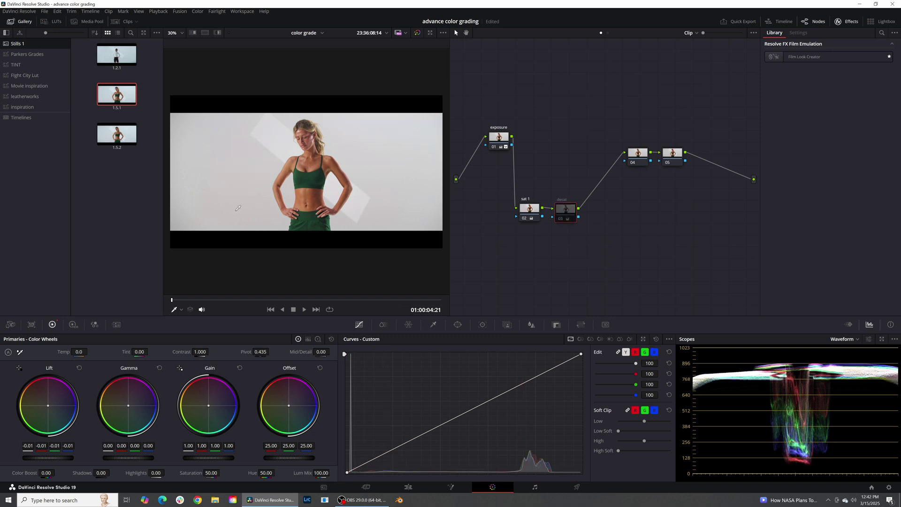
left_click(558, 222)
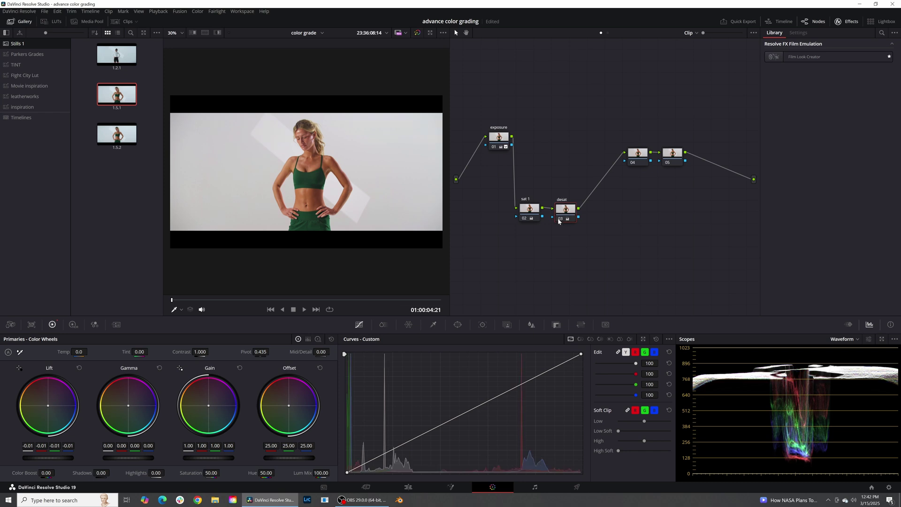
Step: Undo the trial lift changes on the desat node, reset its lift and shift the lift's color balance slightly
left_click_drag(565, 212, 570, 210)
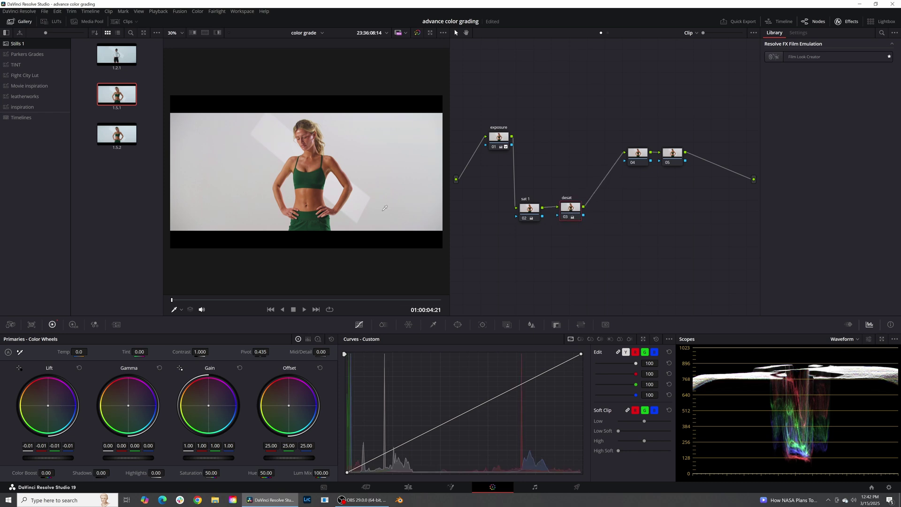
mouse_move(55, 429)
left_mouse_down()
mouse_move(60, 423)
mouse_move(58, 445)
left_mouse_up()
key("ctrl+z")
key("ctrl+z")
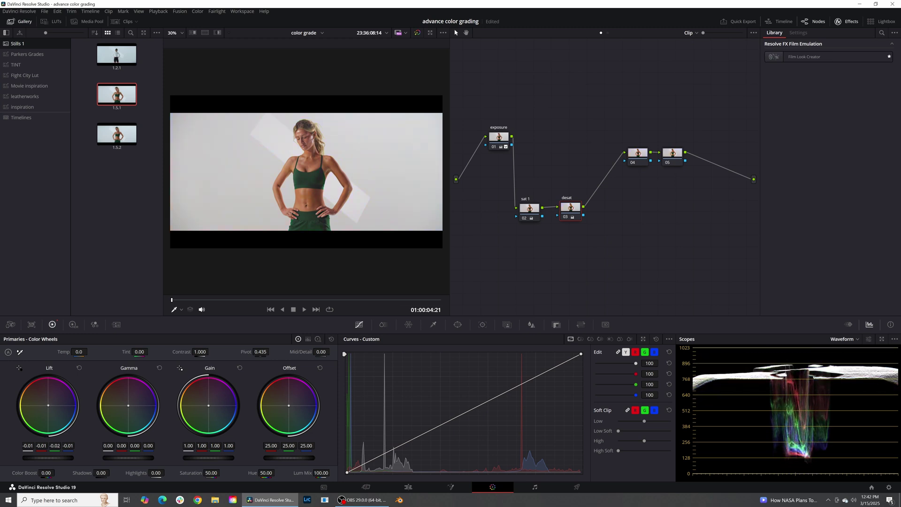
left_click(79, 367)
left_click_drag(47, 405, 48, 405)
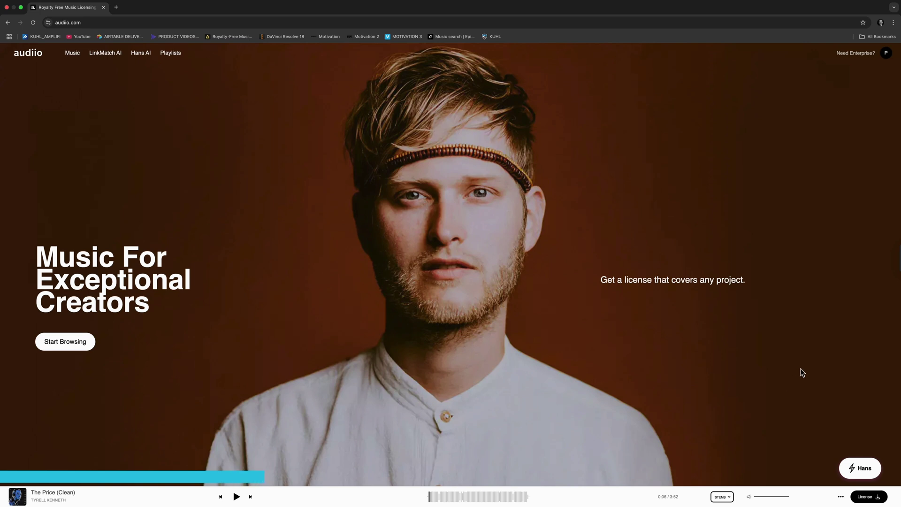
Step: Switch to Audiio in the browser, browse its music library and paste a YouTube link into LinkMatch AI
left_click(74, 55)
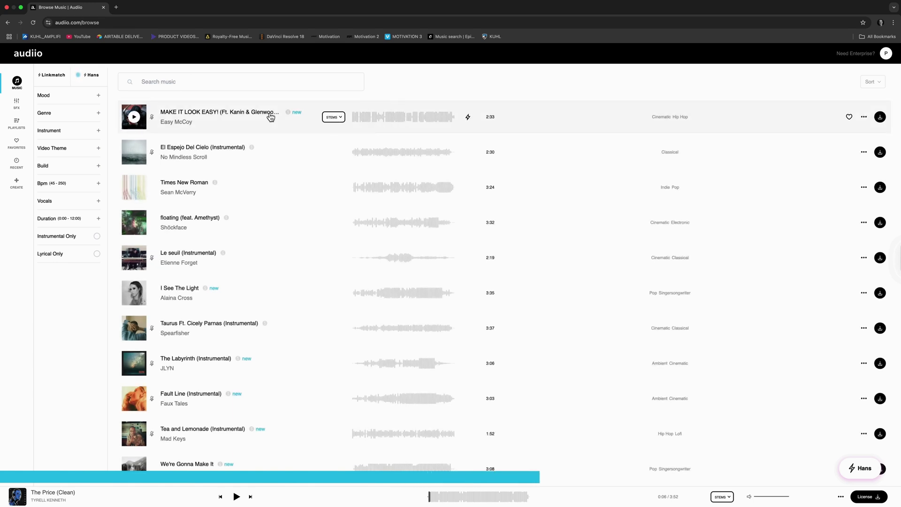
left_click(54, 78)
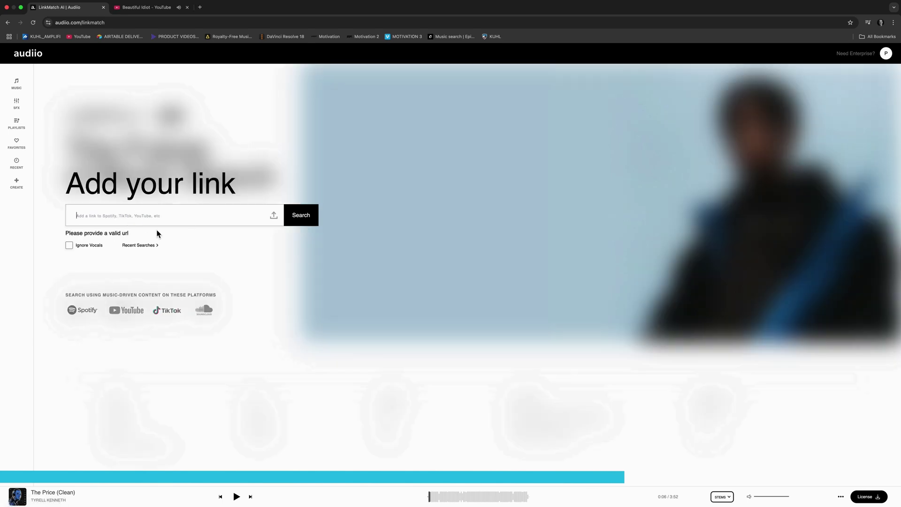
type("https://www.youtube.com/watch?v=KRnaqdMQyU0&list=RDKRnaqdMQyU0&start_radio=1")
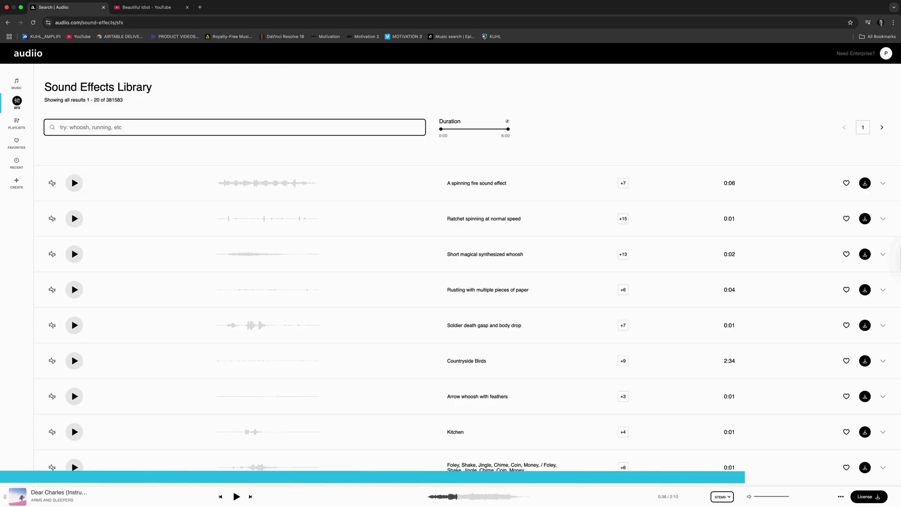
Step: Search Audiio's sound effects library for "whoosh"
type("whoosh")
key("Return")
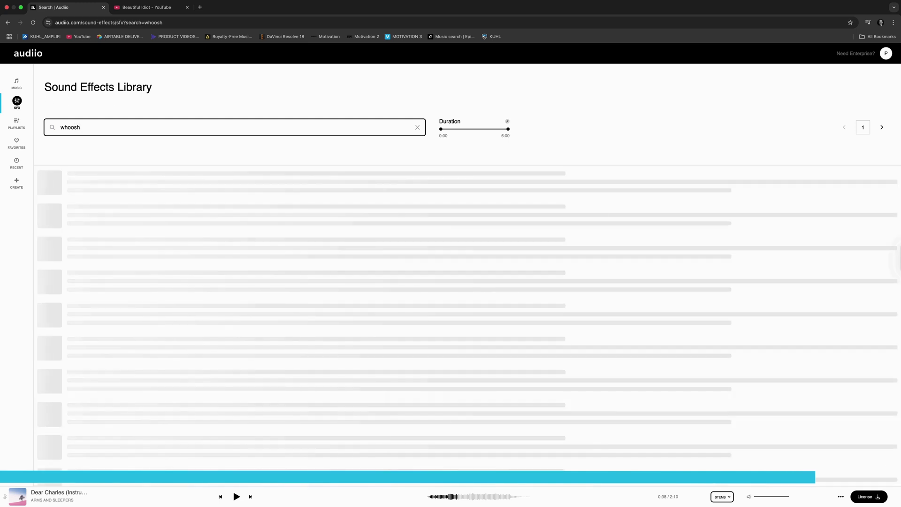
left_click(78, 188)
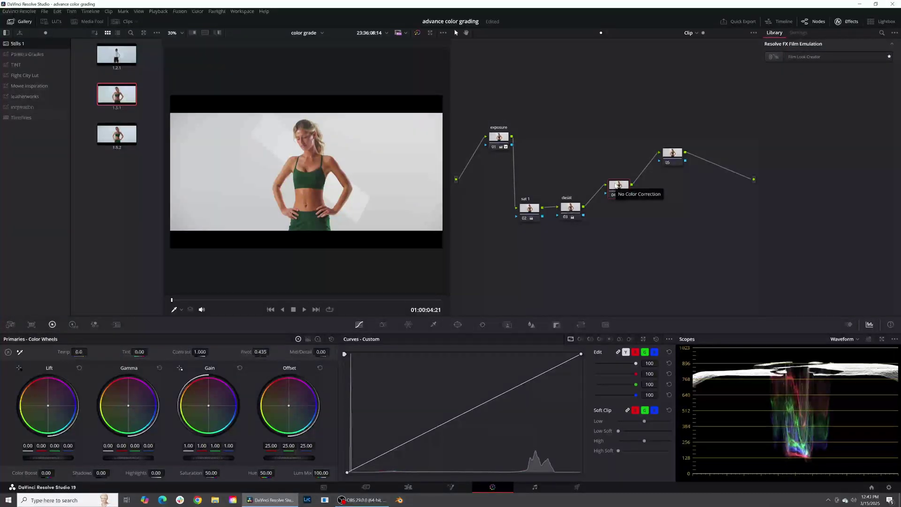
Step: Place node 04 in line after the desat node and move node 05 farther up and away
left_click_drag(616, 185, 615, 204)
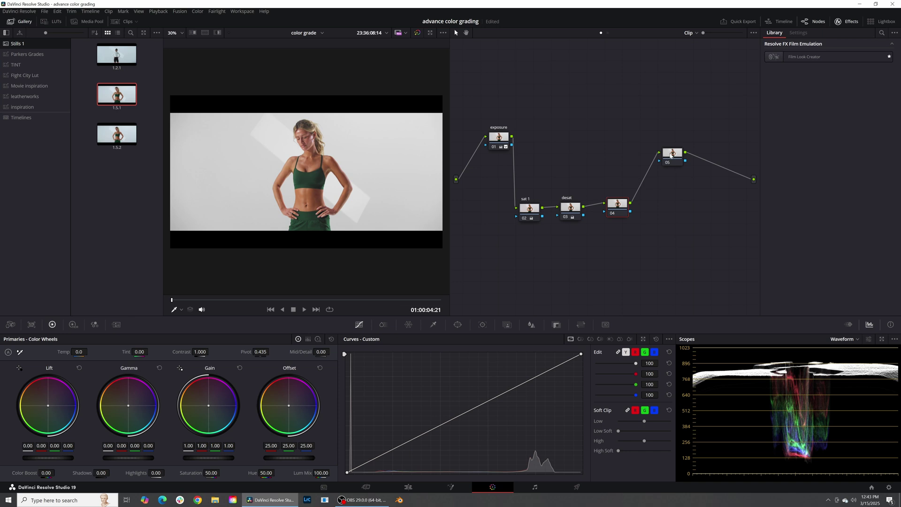
left_click_drag(672, 153, 690, 138)
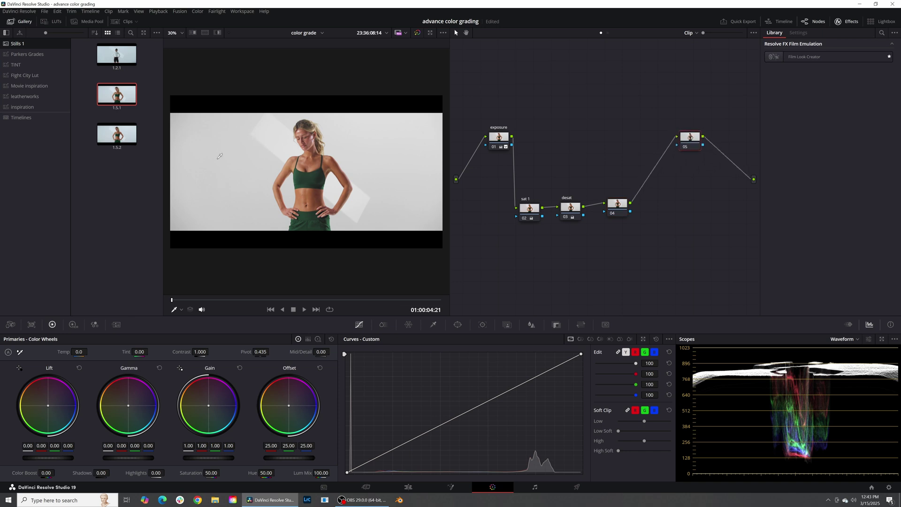
left_click_drag(613, 190, 610, 193)
Step: Add the CS170 matte to node 04 and place the matte node above the node chain
right_click(606, 212)
mouse_move(643, 326)
left_click(727, 327)
left_click_drag(579, 246, 577, 145)
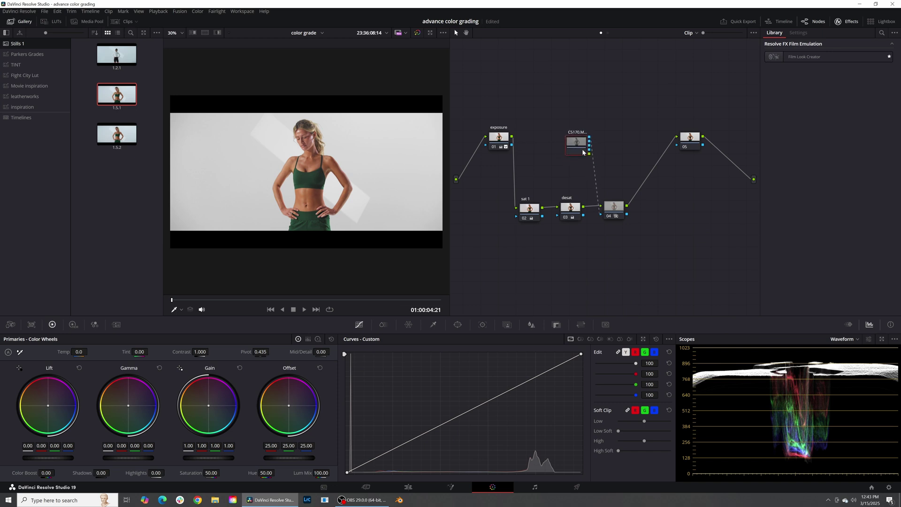
mouse_move(618, 211)
left_mouse_down()
mouse_move(629, 191)
mouse_move(630, 206)
mouse_move(615, 212)
left_mouse_up()
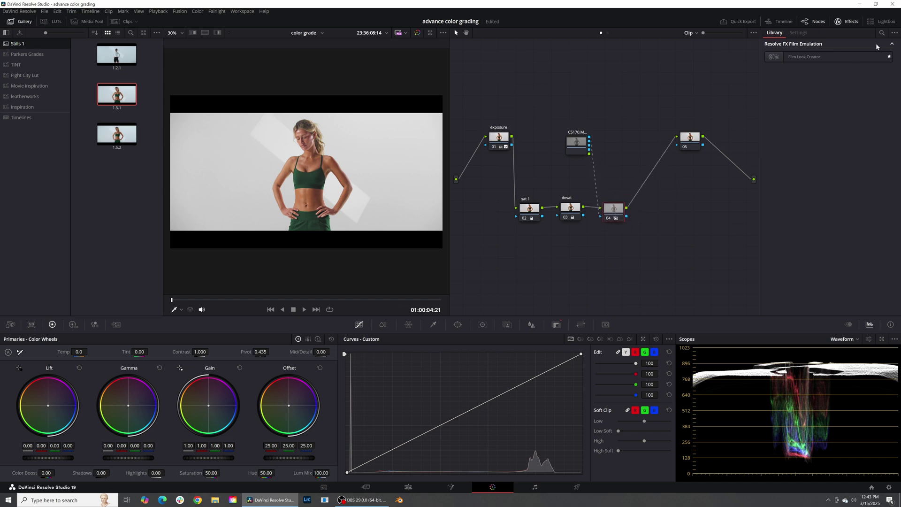
Step: Find the Glow effect, apply it to node 04 and tidy the positions of node 04 and its matte
left_click(881, 33)
type("glow")
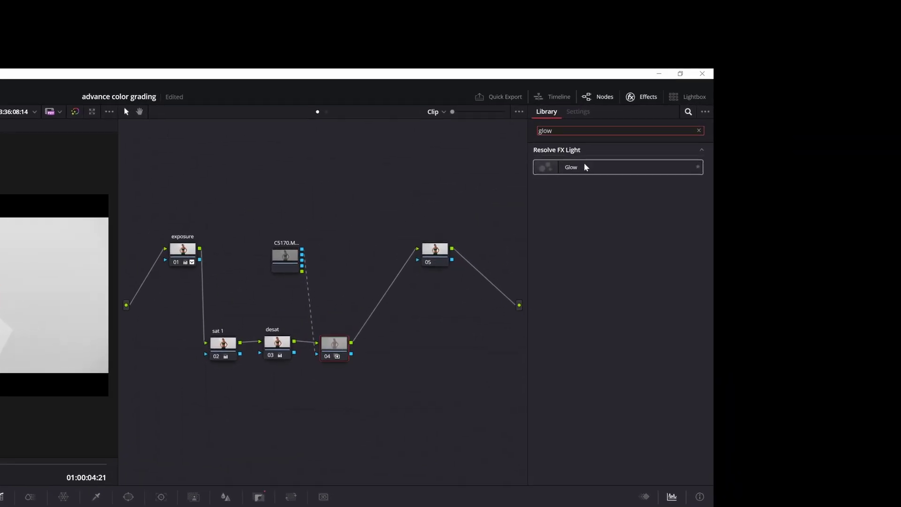
left_click_drag(792, 74, 627, 205)
left_click_drag(341, 345, 341, 346)
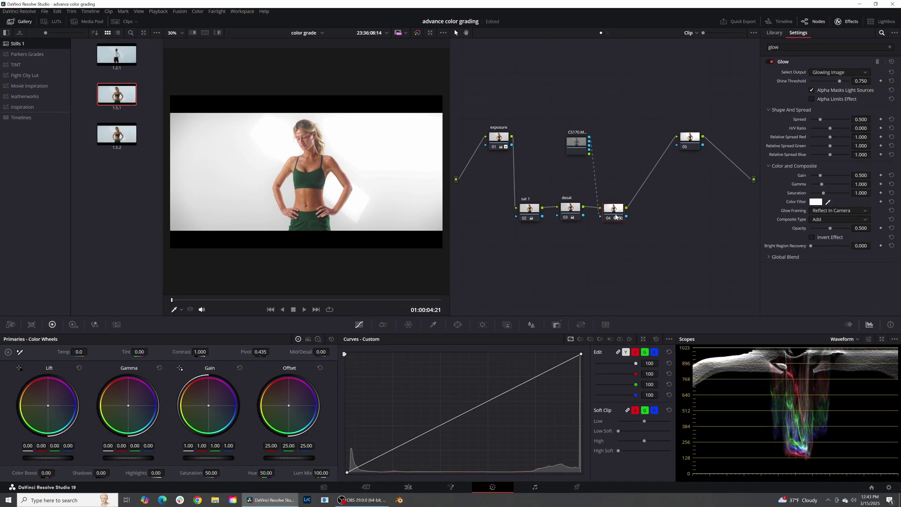
left_click_drag(616, 217, 619, 212)
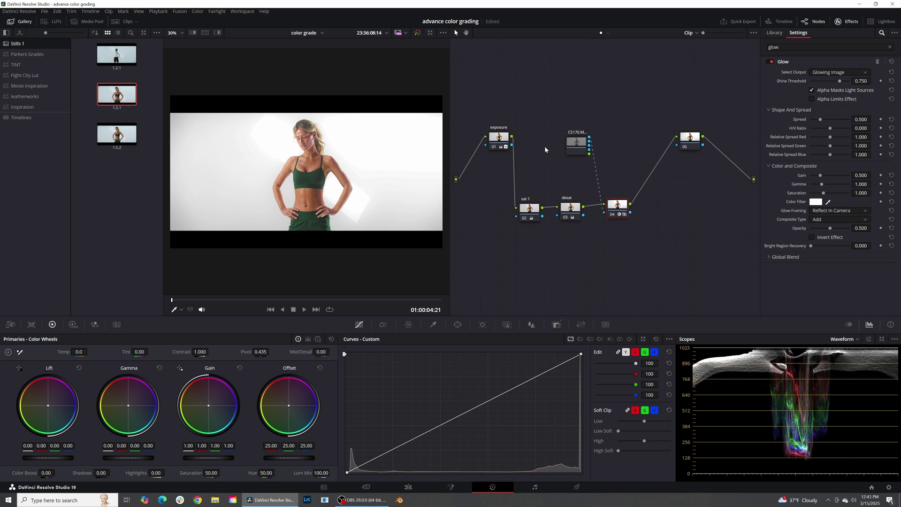
left_click_drag(576, 142, 585, 146)
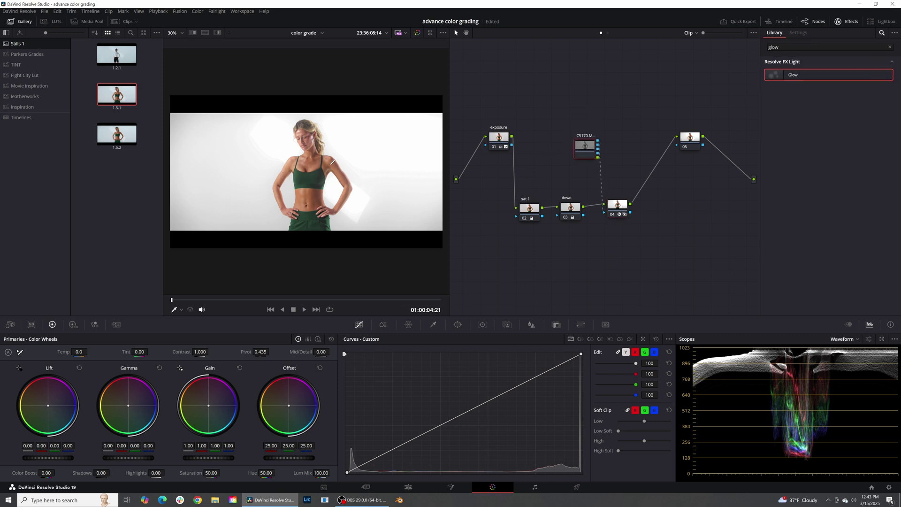
left_click(620, 208)
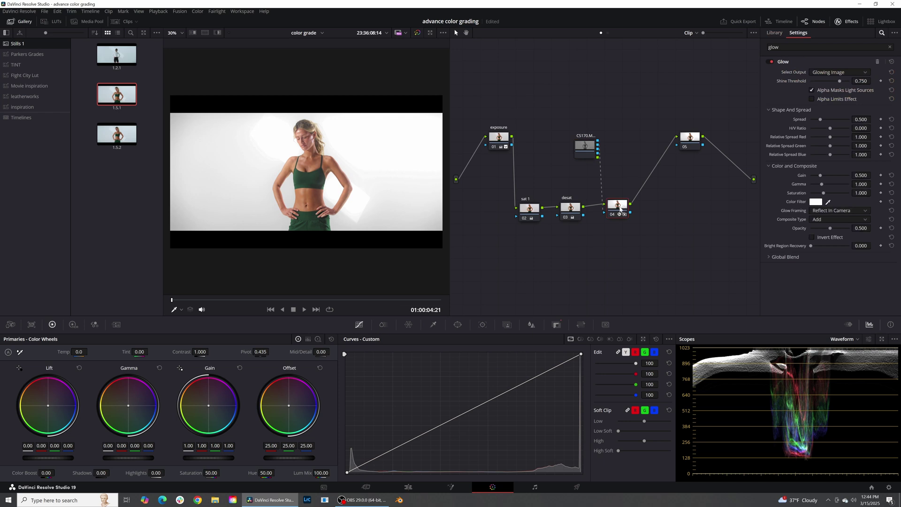
Step: For node 04's Glow, enable Alpha Limits Effect, set Shine Threshold to 0 and Composite Type to Screen
left_click(811, 97)
left_click_drag(839, 81, 789, 87)
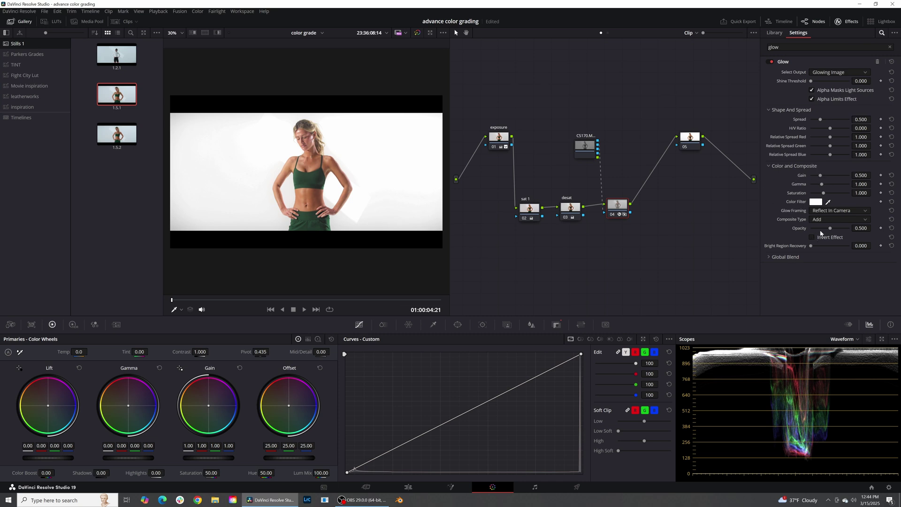
left_click(828, 221)
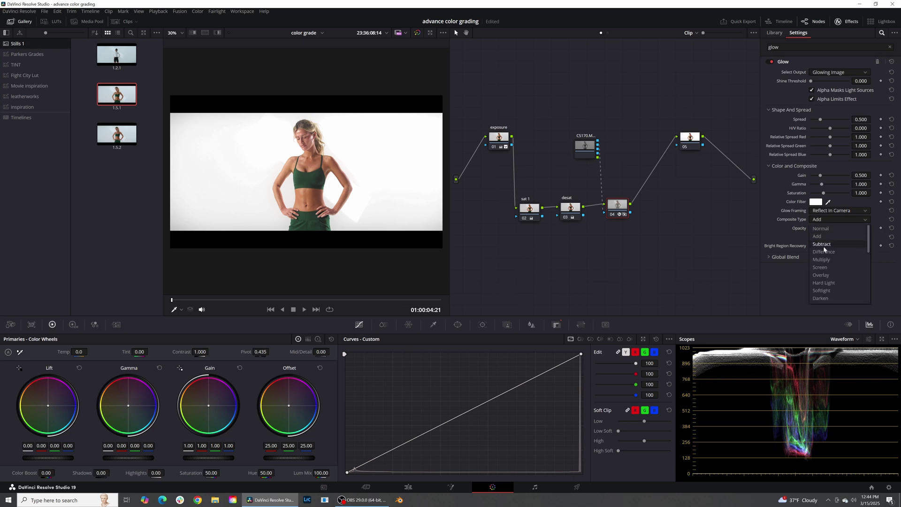
left_click(824, 267)
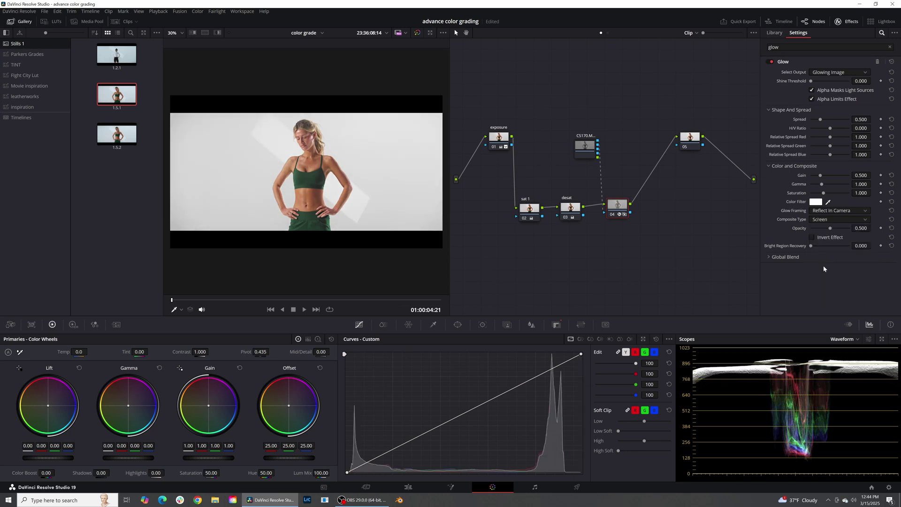
Step: Try raising the Glow's opacity and gain, then reset the opacity and undo the gain change
left_click_drag(809, 82, 784, 86)
left_click_drag(829, 228, 851, 228)
double_click(804, 228)
left_click_drag(824, 176, 854, 178)
key("ctrl+z")
Step: Try the Glow with Add compositing and a 0.587 Shine Threshold, then return it to Screen and 0
left_click(835, 219)
left_click(828, 236)
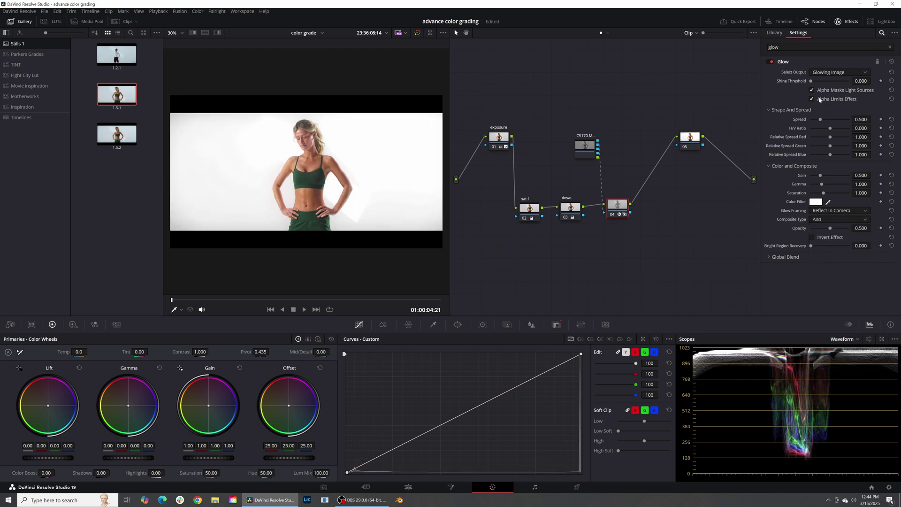
left_click_drag(810, 81, 834, 86)
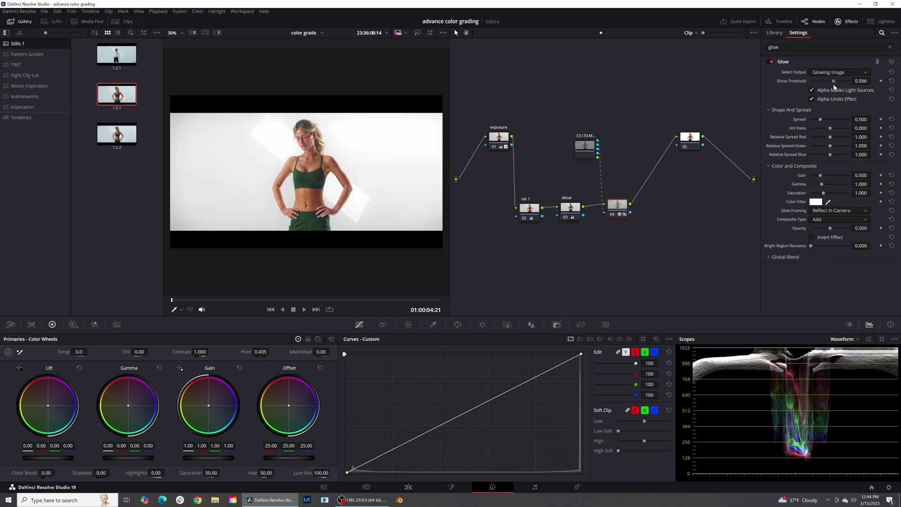
left_click_drag(506, 139, 509, 138)
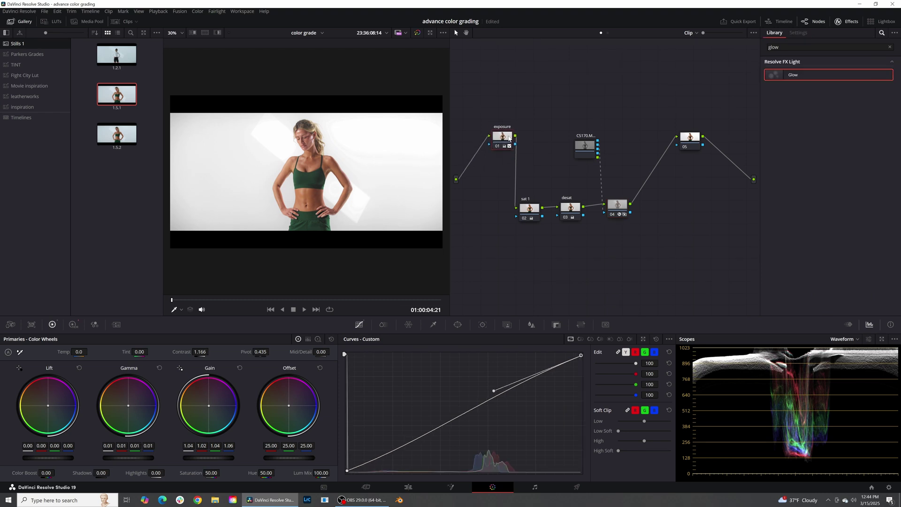
left_click(614, 203)
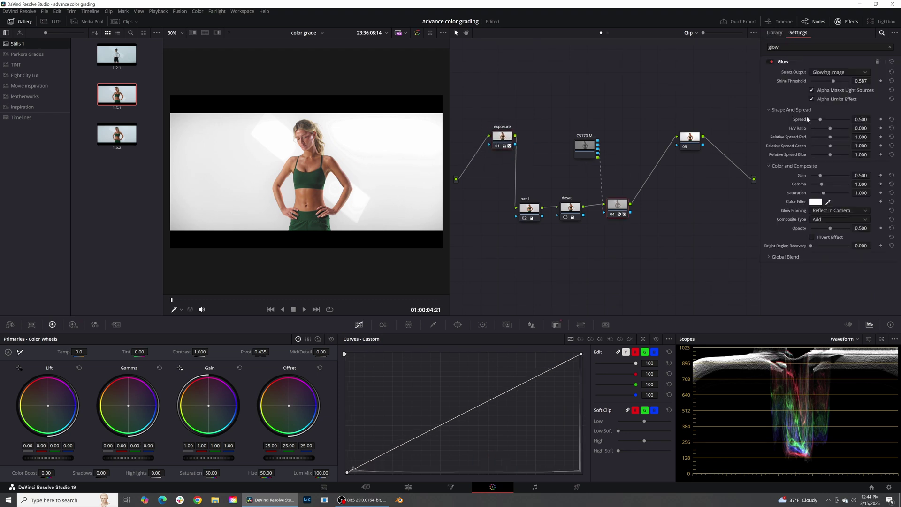
left_click_drag(832, 82, 811, 82)
left_click(831, 218)
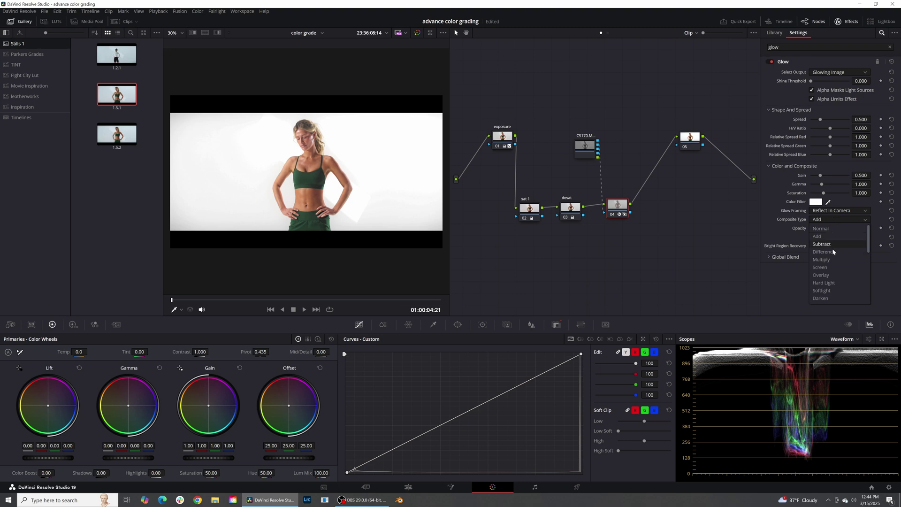
left_click(821, 267)
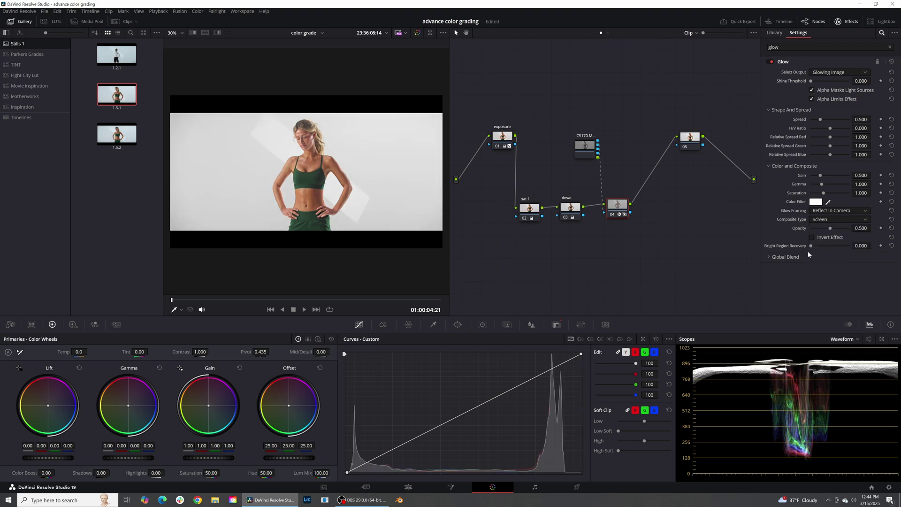
Step: Try lowering the Glow's opacity to 0 and reset it to the default
left_click_drag(835, 227, 769, 234)
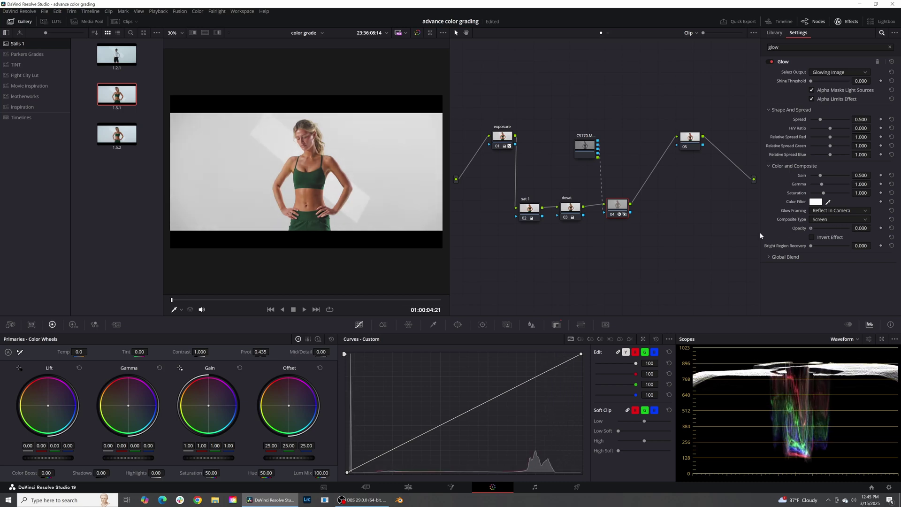
left_click_drag(826, 236, 829, 234)
double_click(798, 231)
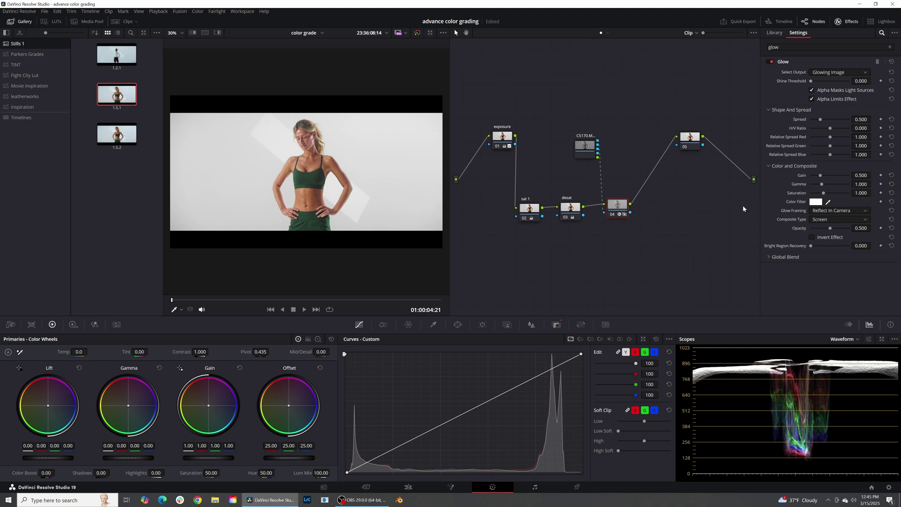
Step: On the exposure node, raise the gain to 1.07 and lower the gamma to about 0
left_click(506, 140)
mouse_move(207, 458)
left_mouse_down()
mouse_move(216, 459)
mouse_move(204, 446)
left_mouse_up()
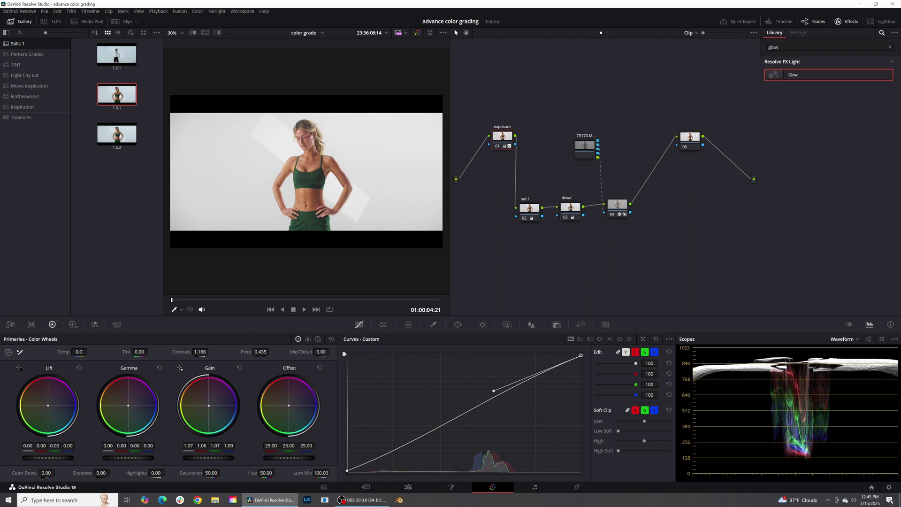
left_click_drag(116, 458, 115, 458)
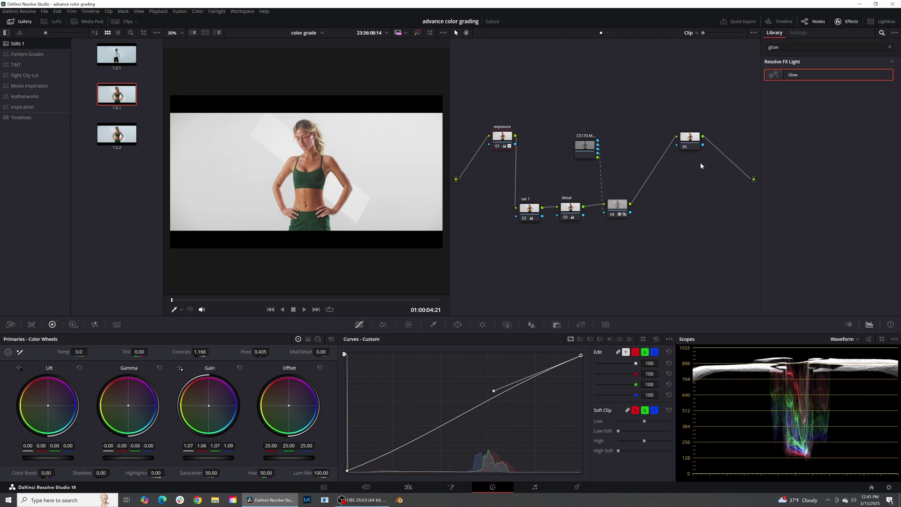
Step: Bring node 05 and the CS170 matte node closer to node 04 and clear the effects search
left_click_drag(692, 146, 678, 167)
left_click_drag(595, 152, 607, 167)
left_click_drag(675, 157, 684, 150)
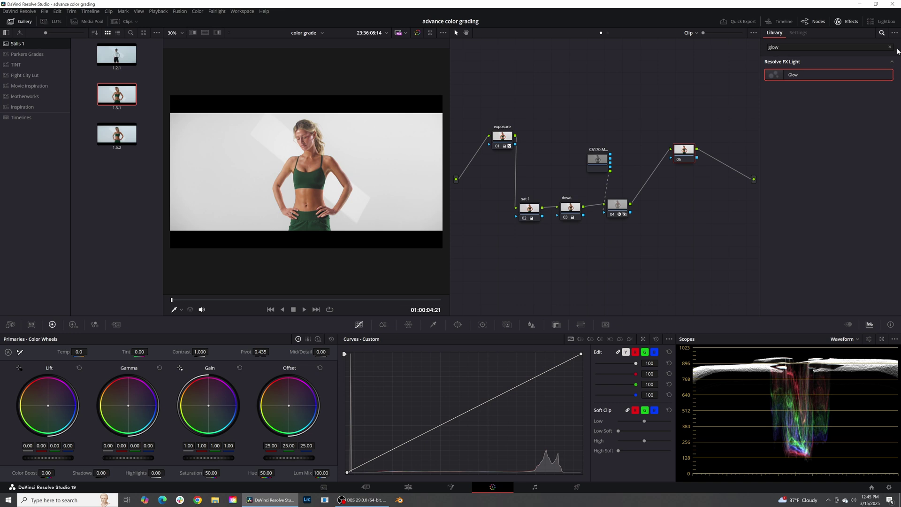
left_click(889, 47)
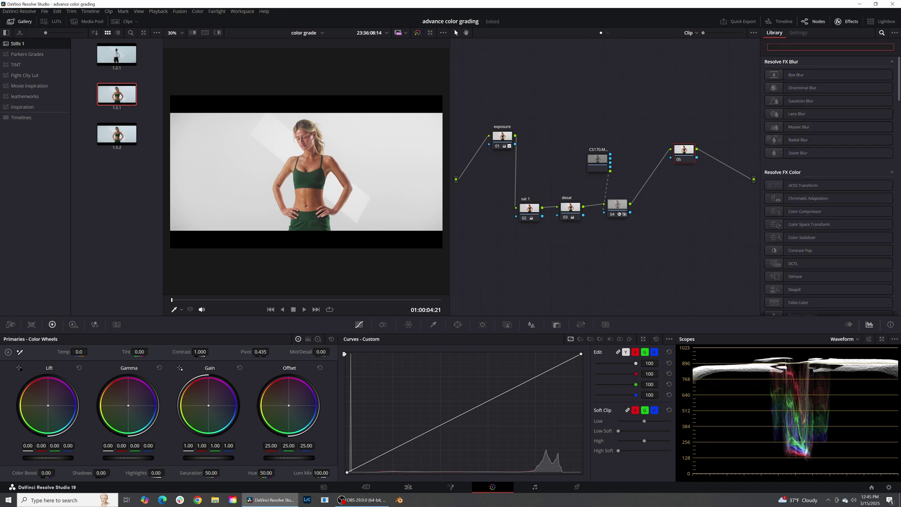
Step: Apply the Film Look Creator effect to node 05 with the Clean Slate preset and check the image full screen
type("film")
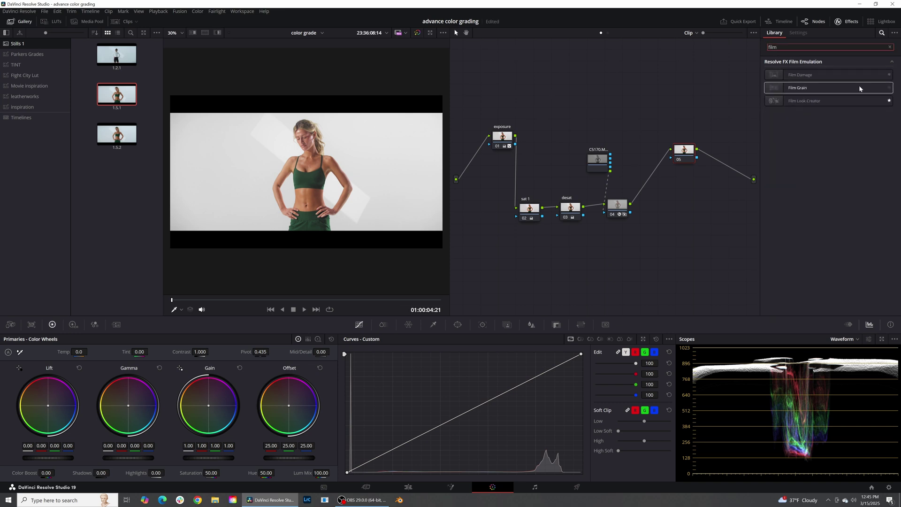
left_click_drag(804, 100, 684, 150)
left_click(830, 72)
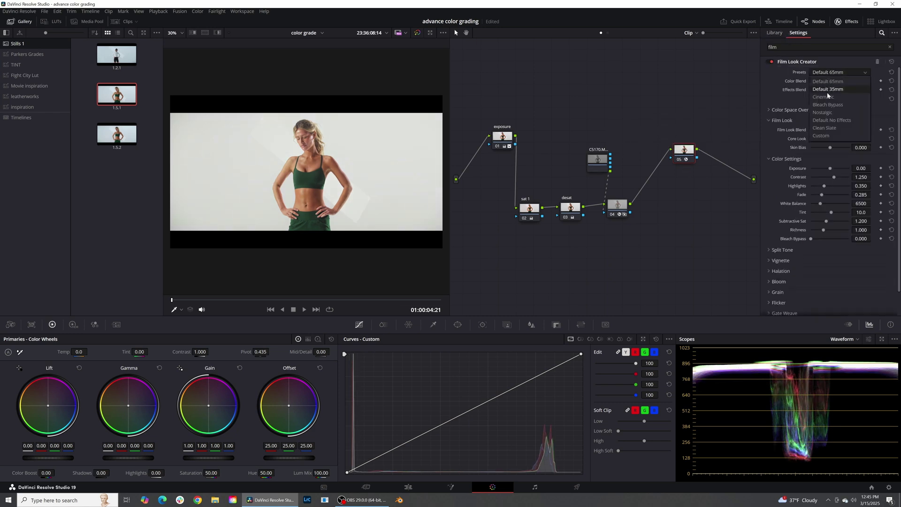
left_click(828, 132)
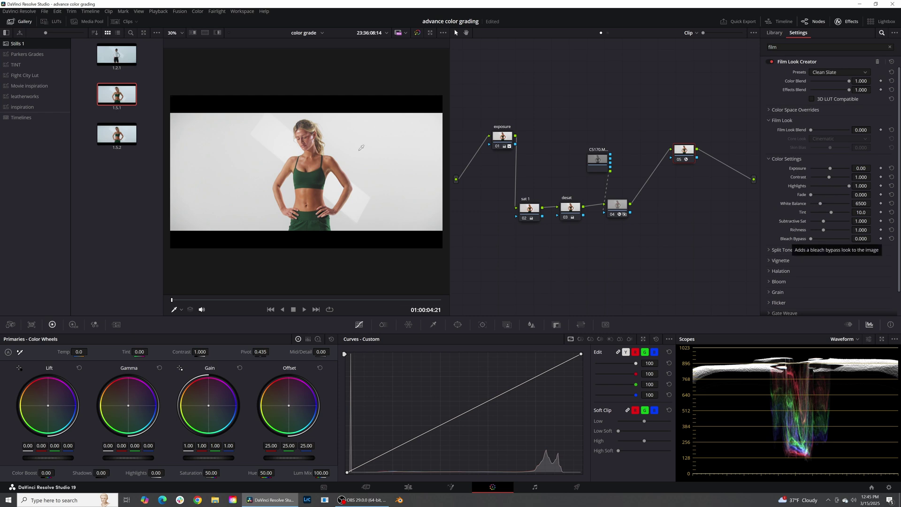
key("ctrl+f")
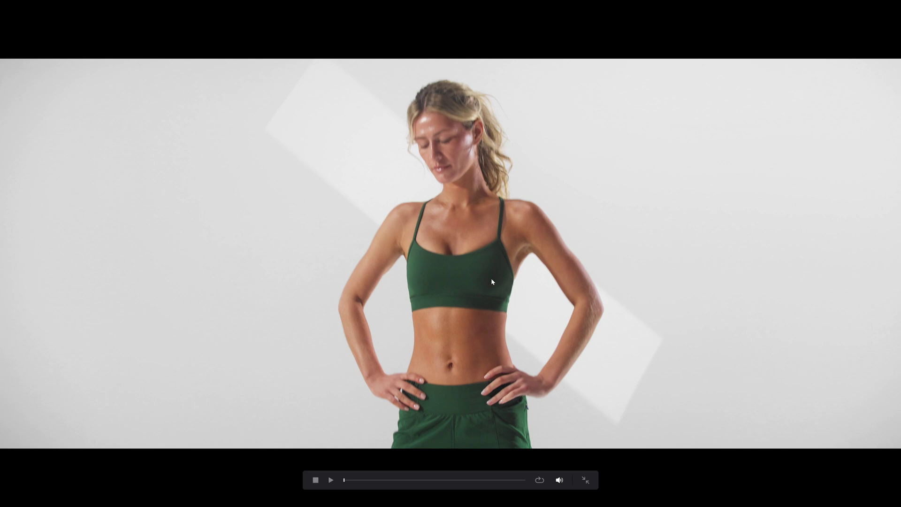
key("Escape")
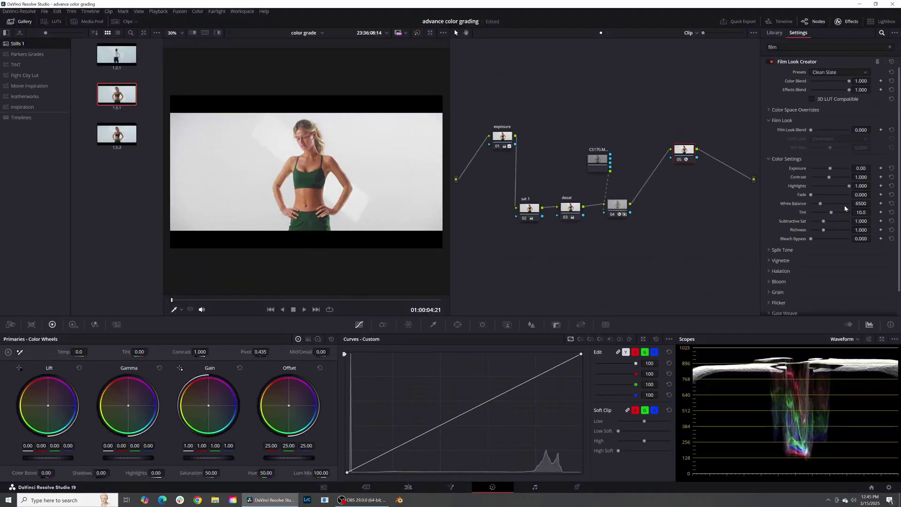
Step: Set the Film Look Creator's White Balance to 6446 and Bleach Bypass to 0.023, then check the image full screen
left_click_drag(860, 202, 840, 203)
left_click_drag(811, 241, 791, 245)
left_click_drag(855, 238, 872, 238)
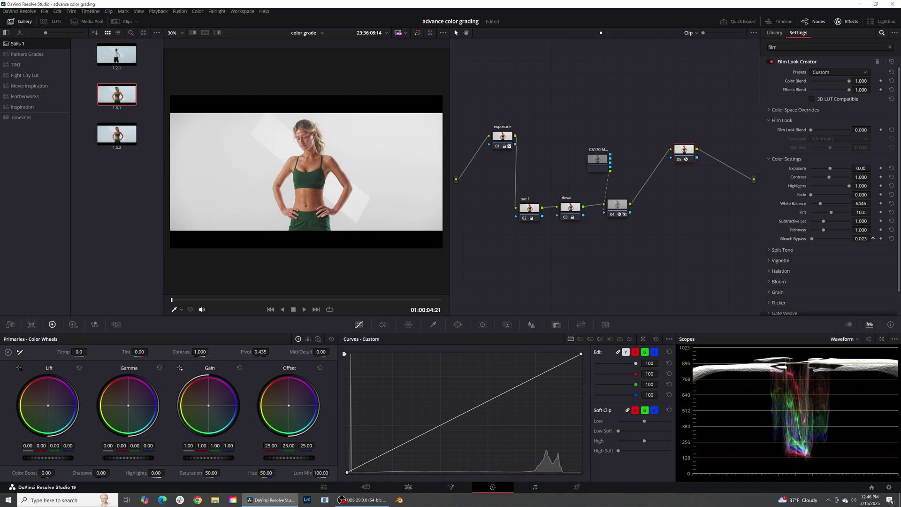
key("ctrl+f")
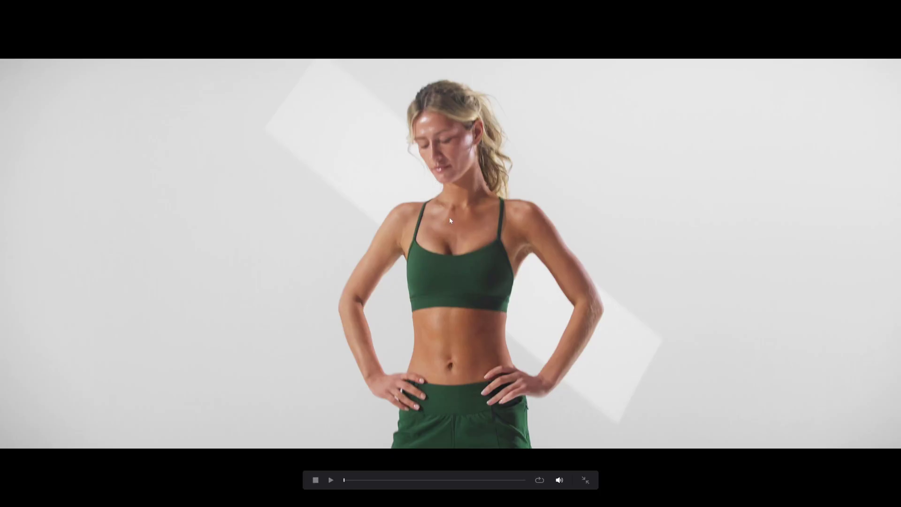
key("ctrl+f")
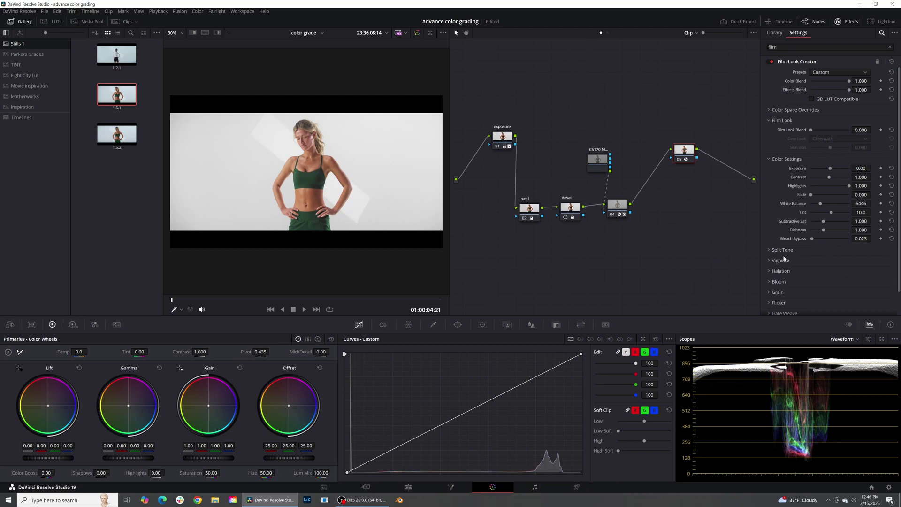
Step: Enable Bloom and Grain in the Film Look Creator
left_click(768, 281)
left_click(811, 292)
scroll(780, 290, "down", 2)
left_click(769, 278)
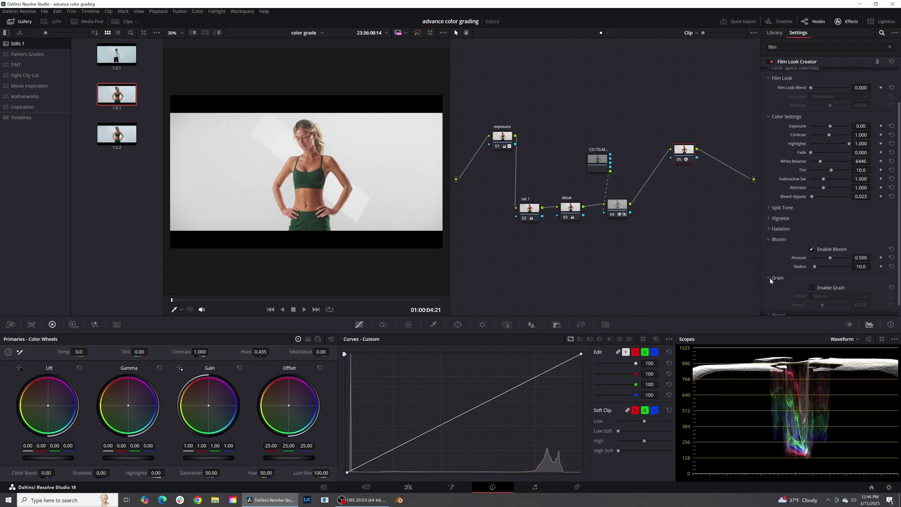
left_click(810, 277)
scroll(831, 265, "down", 2)
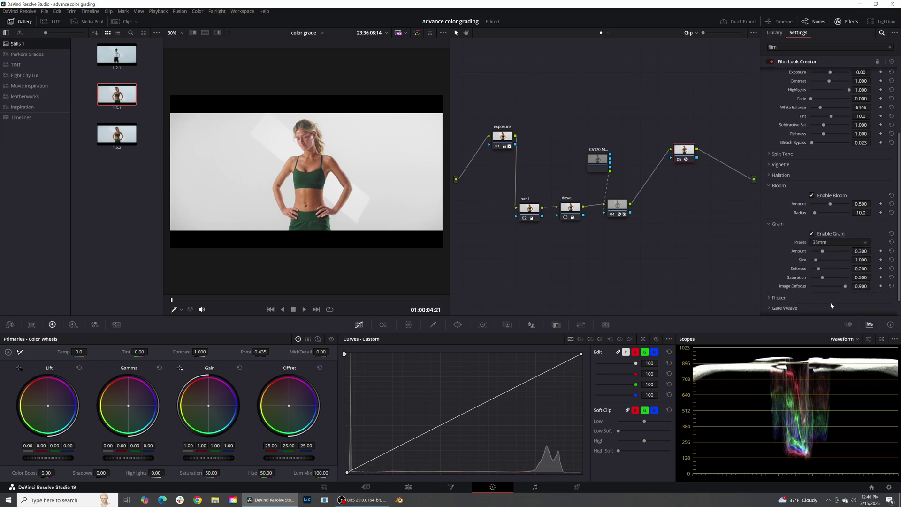
Step: Set the Film Look Creator's grain preset to 65mm and review another frame of the clip full screen
left_click_drag(821, 277, 762, 275)
left_click(837, 243)
left_click(817, 254)
key("ctrl+f")
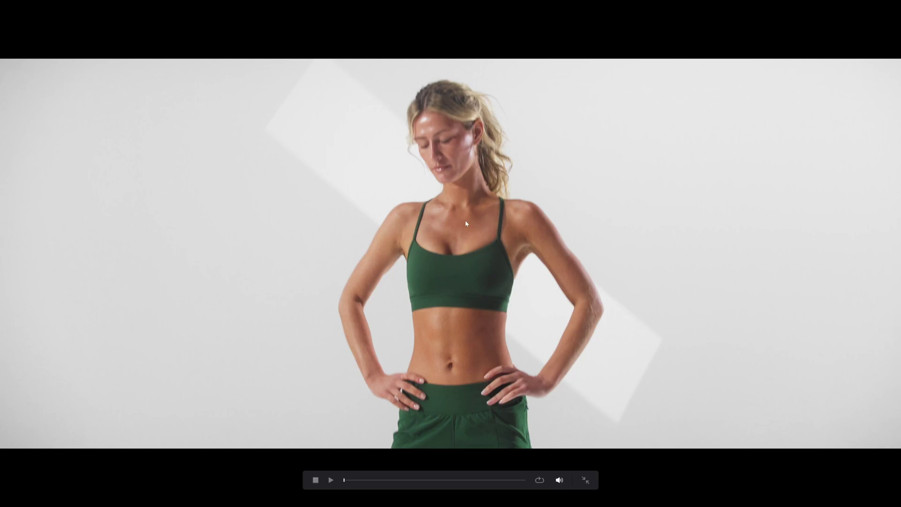
left_click_drag(360, 478, 399, 483)
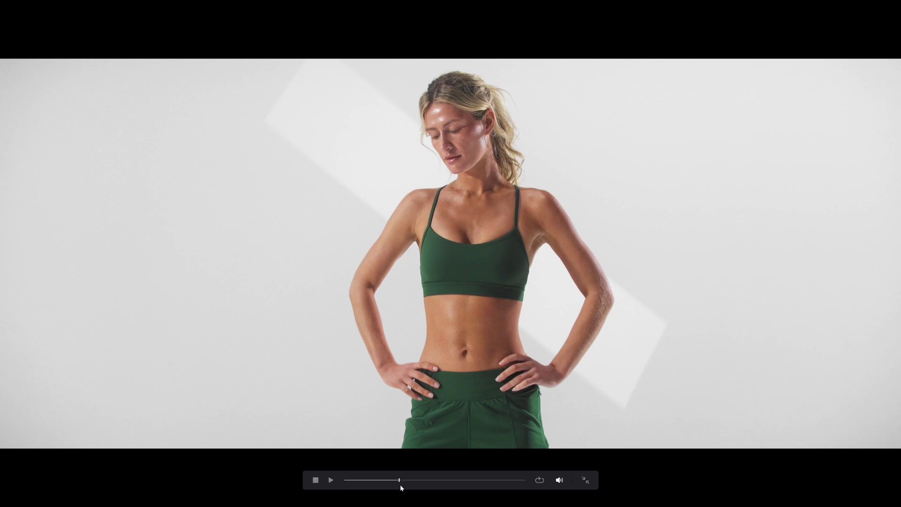
key("ctrl+f")
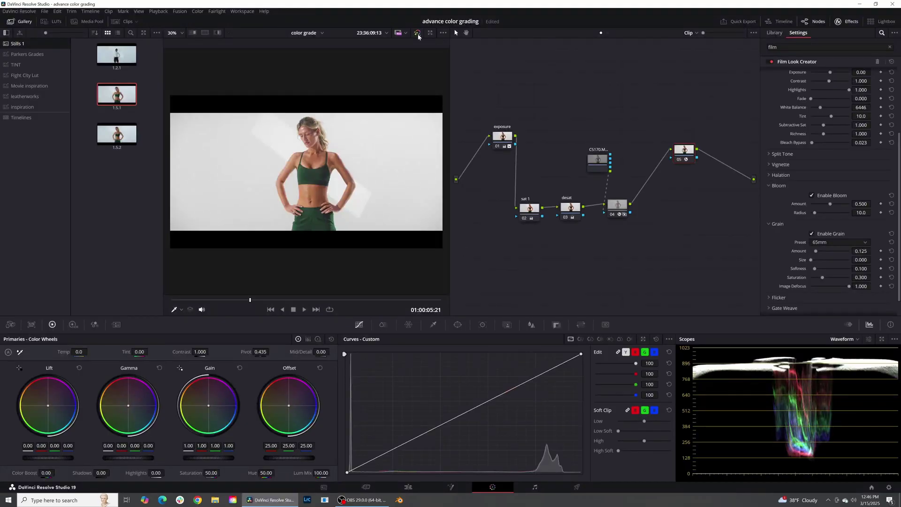
Step: Disable all the grading nodes and turn off Bypass Color Management for clip 05
left_click_drag(718, 162, 523, 254)
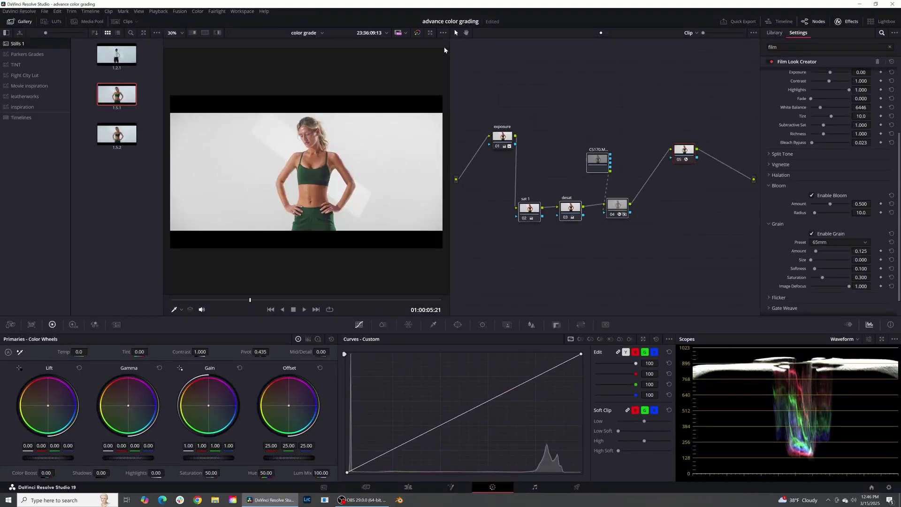
left_click(463, 60)
left_click(678, 159)
left_click(611, 214)
left_click(565, 218)
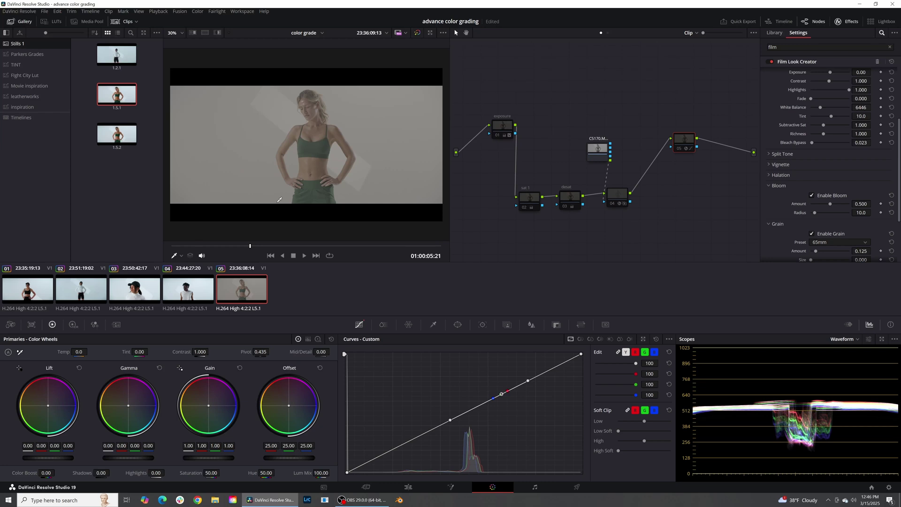
right_click(225, 299)
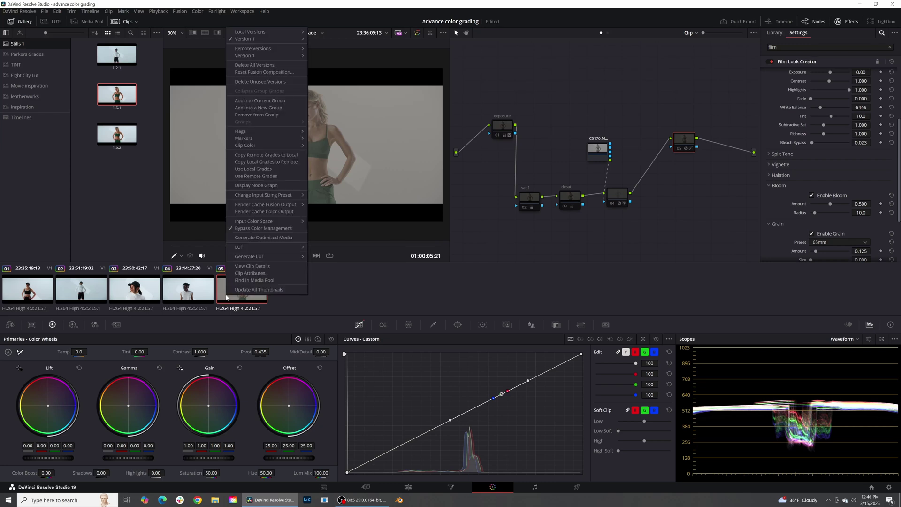
left_click(263, 228)
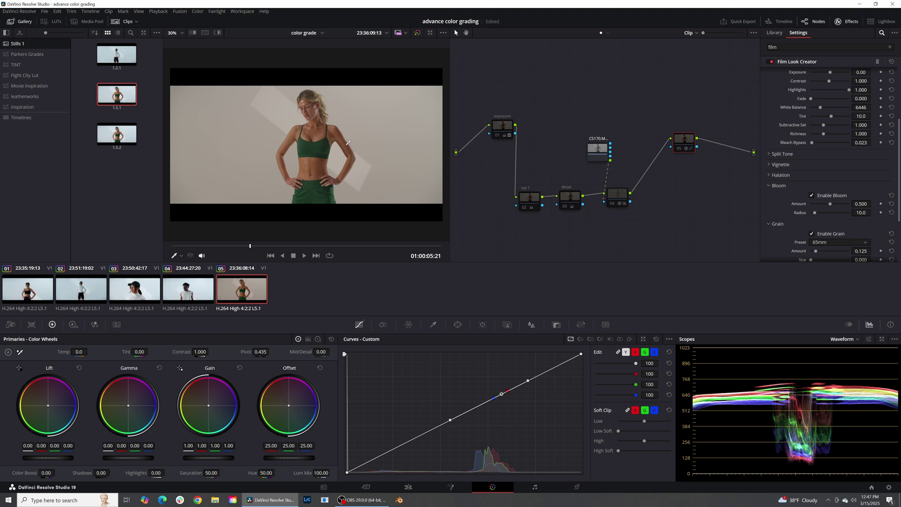
Step: Re-enable the exposure, sat 1, desat, Glow and Film Look Creator nodes one by one to compare their effects
left_click(498, 136)
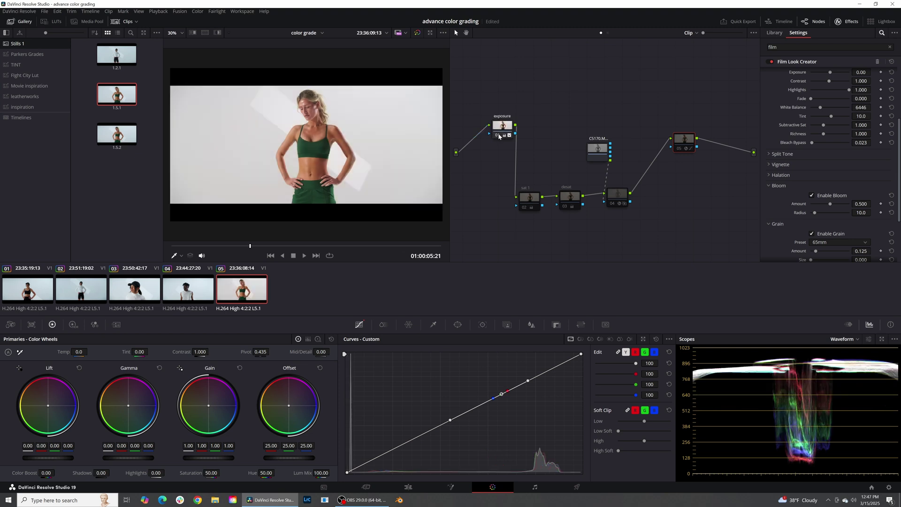
left_click(524, 209)
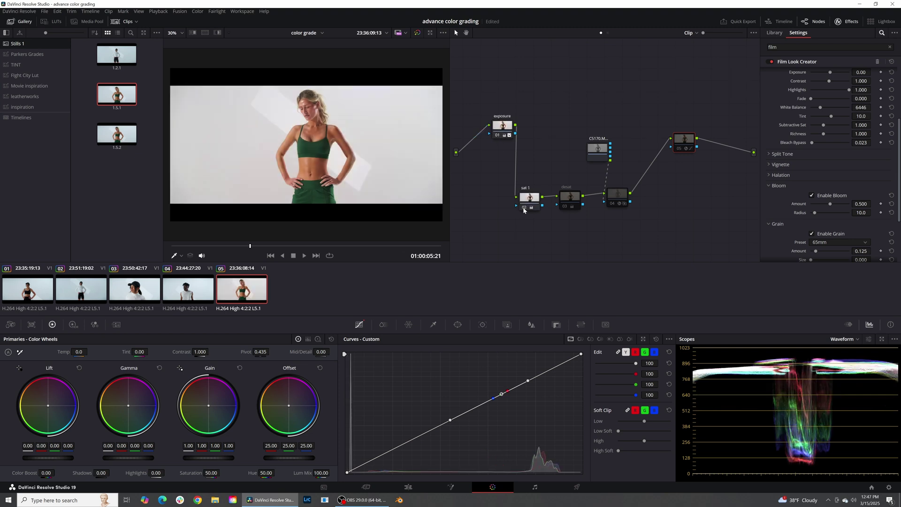
left_click(565, 207)
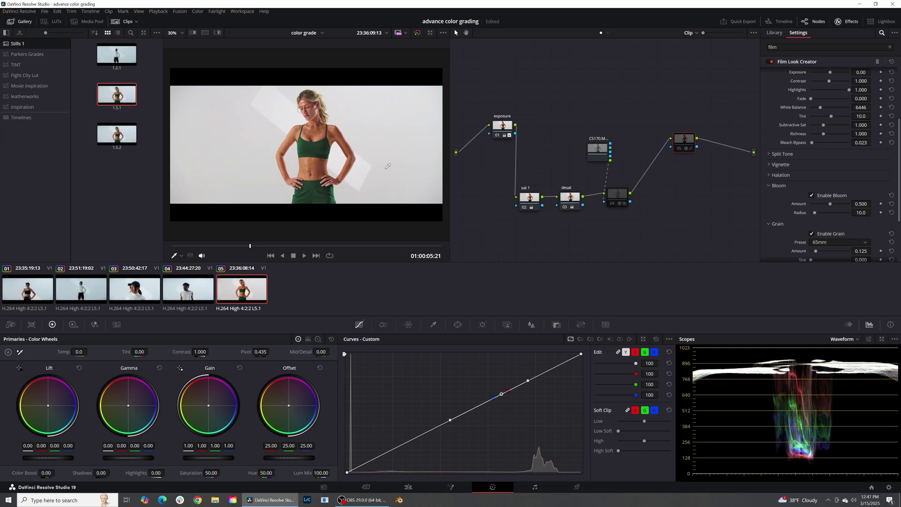
left_click(614, 196)
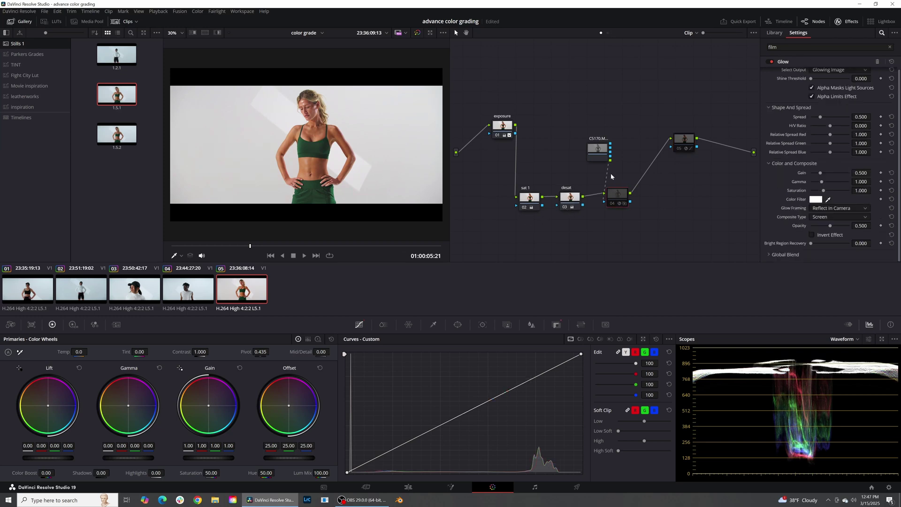
left_click(612, 203)
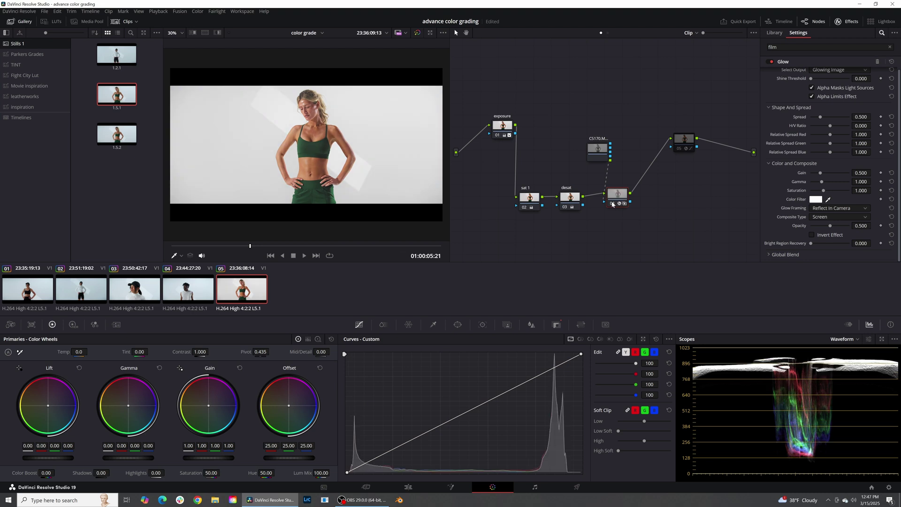
left_click(678, 148)
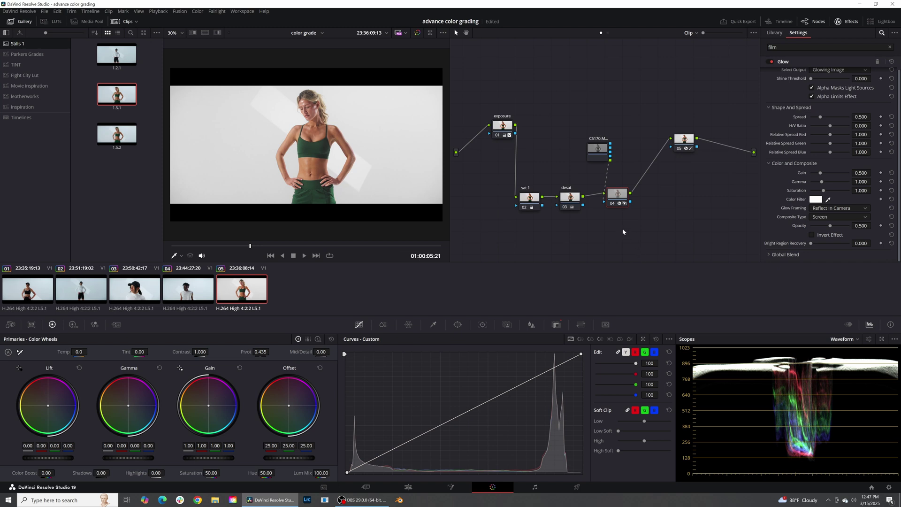
Step: Add a serial node after the Glow node and arrange it and the Film Look Creator node in line
key("alt+s")
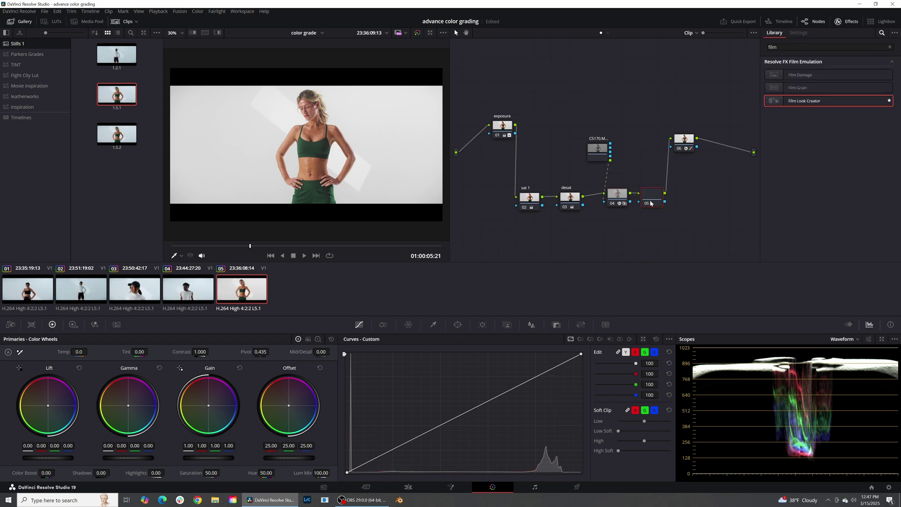
left_click_drag(659, 193, 670, 186)
left_click_drag(683, 140, 694, 162)
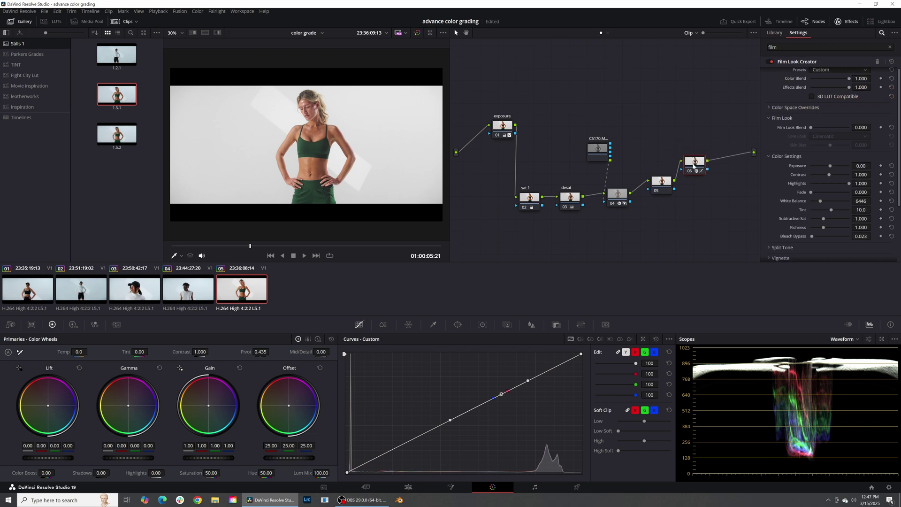
Step: On the Film Look Creator node, lower the blur radius to 0.48 and switch to Sharpen mode
left_click(531, 324)
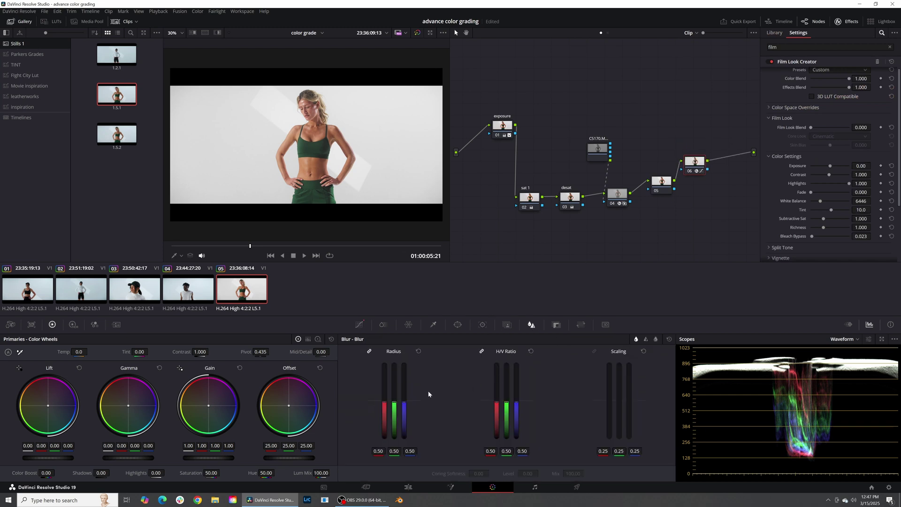
left_click_drag(403, 402, 403, 405)
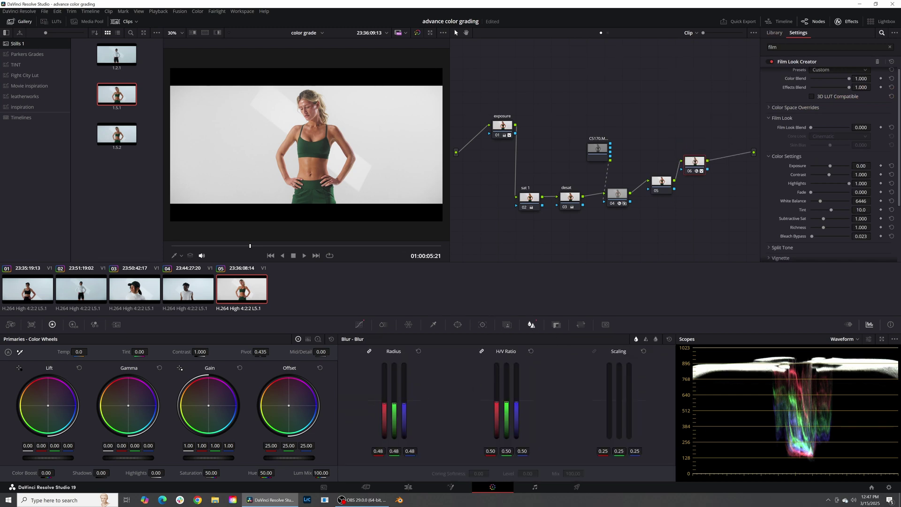
left_click(645, 339)
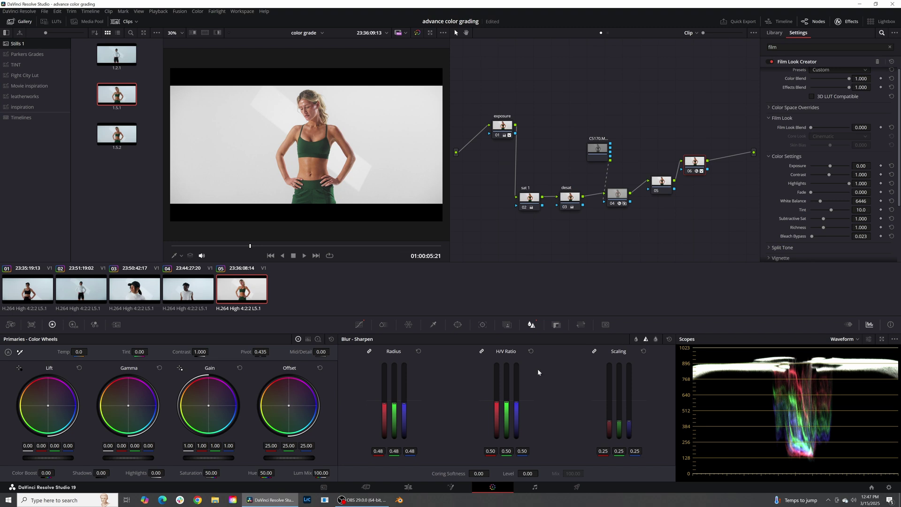
Step: Set the sharpening's Coring Softness and Level to 50 each and check the image full screen
left_click_drag(479, 473, 491, 473)
double_click(480, 473)
type("50")
double_click(532, 474)
type("50")
key("Return")
key("ctrl+f")
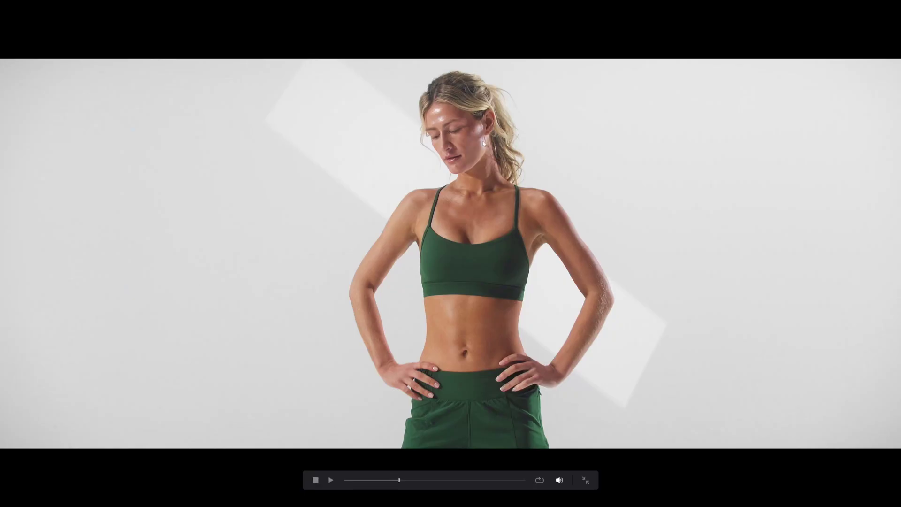